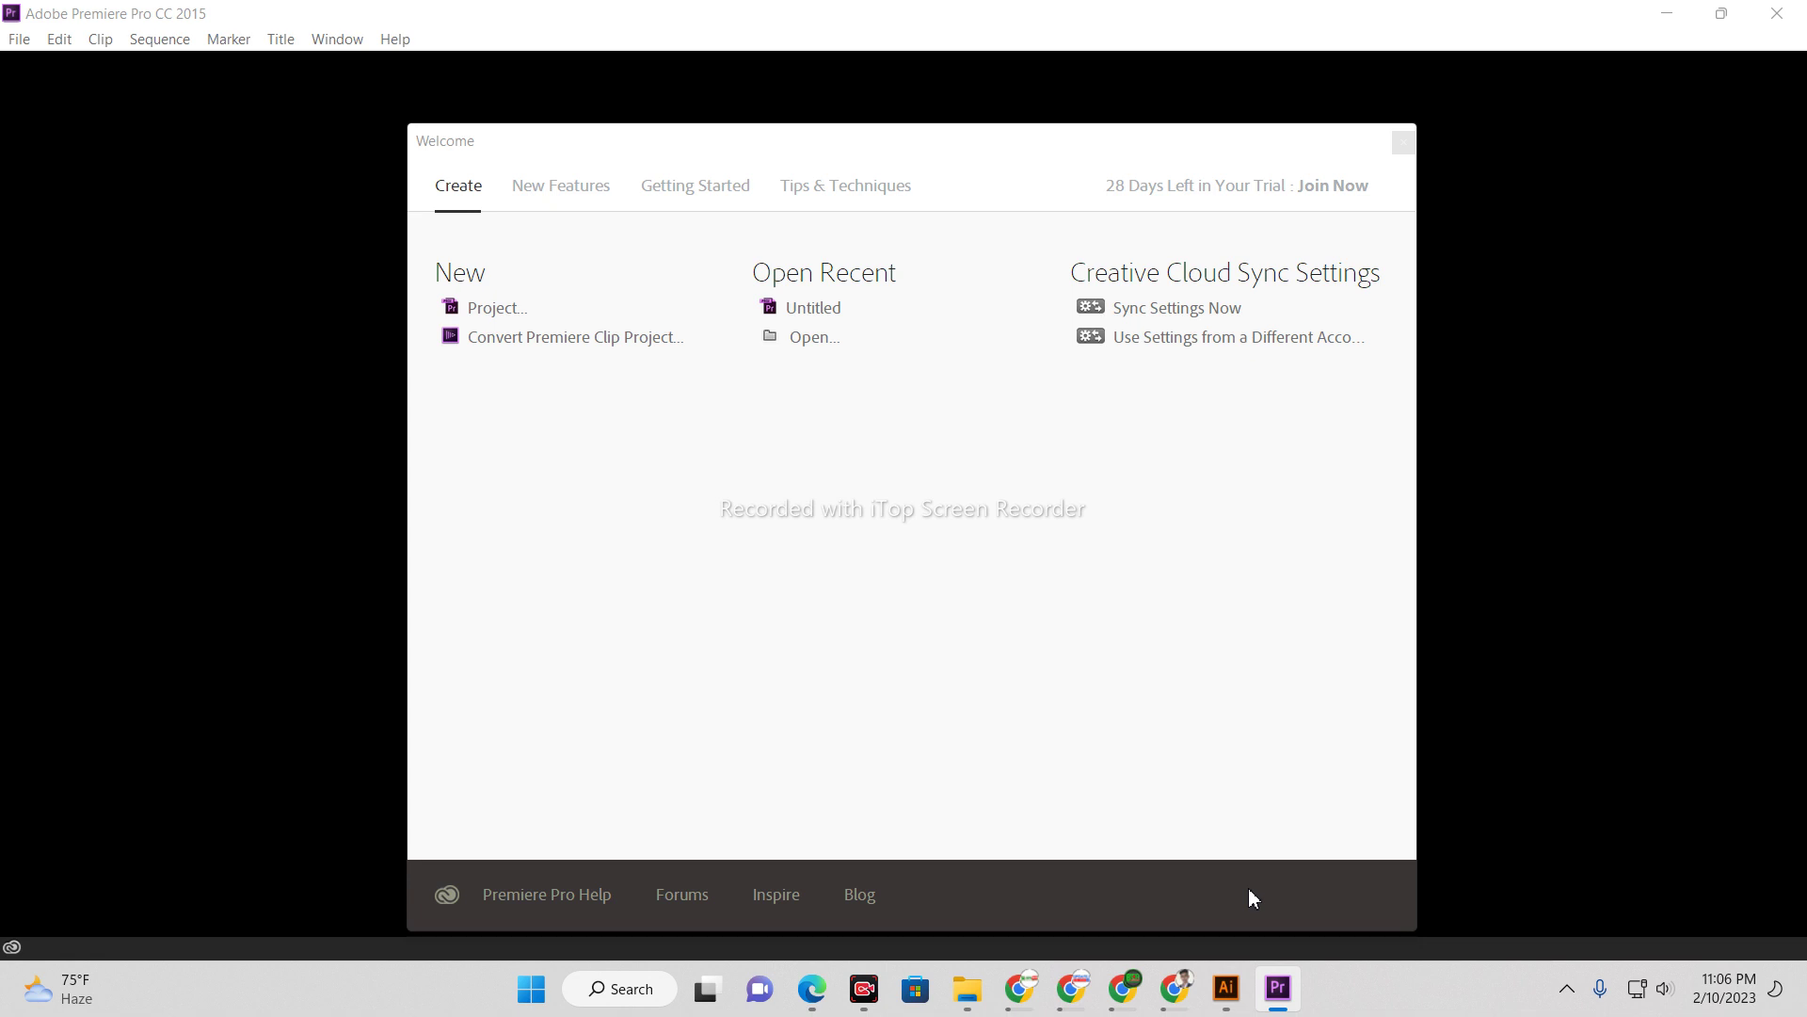
# Create a new project named Untitled, keeping the default location and general settings.
pyautogui.click(866, 318)
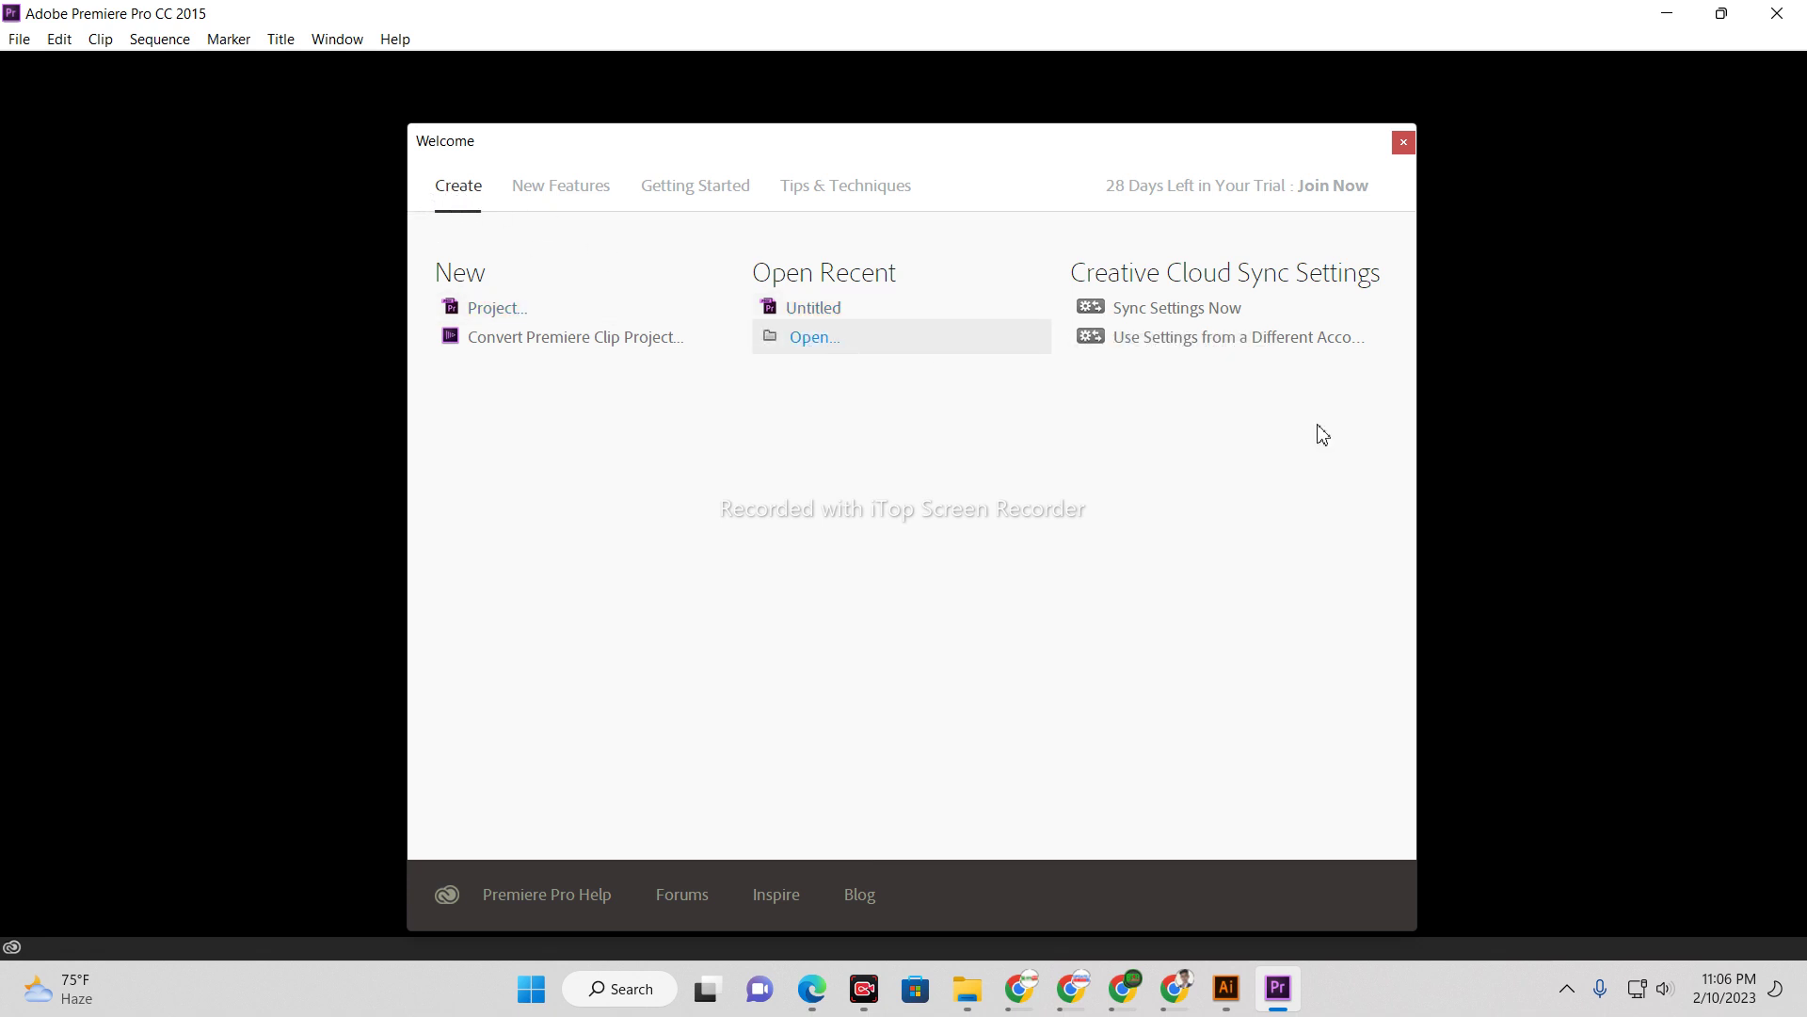
pyautogui.click(17, 39)
pyautogui.moveTo(43, 66)
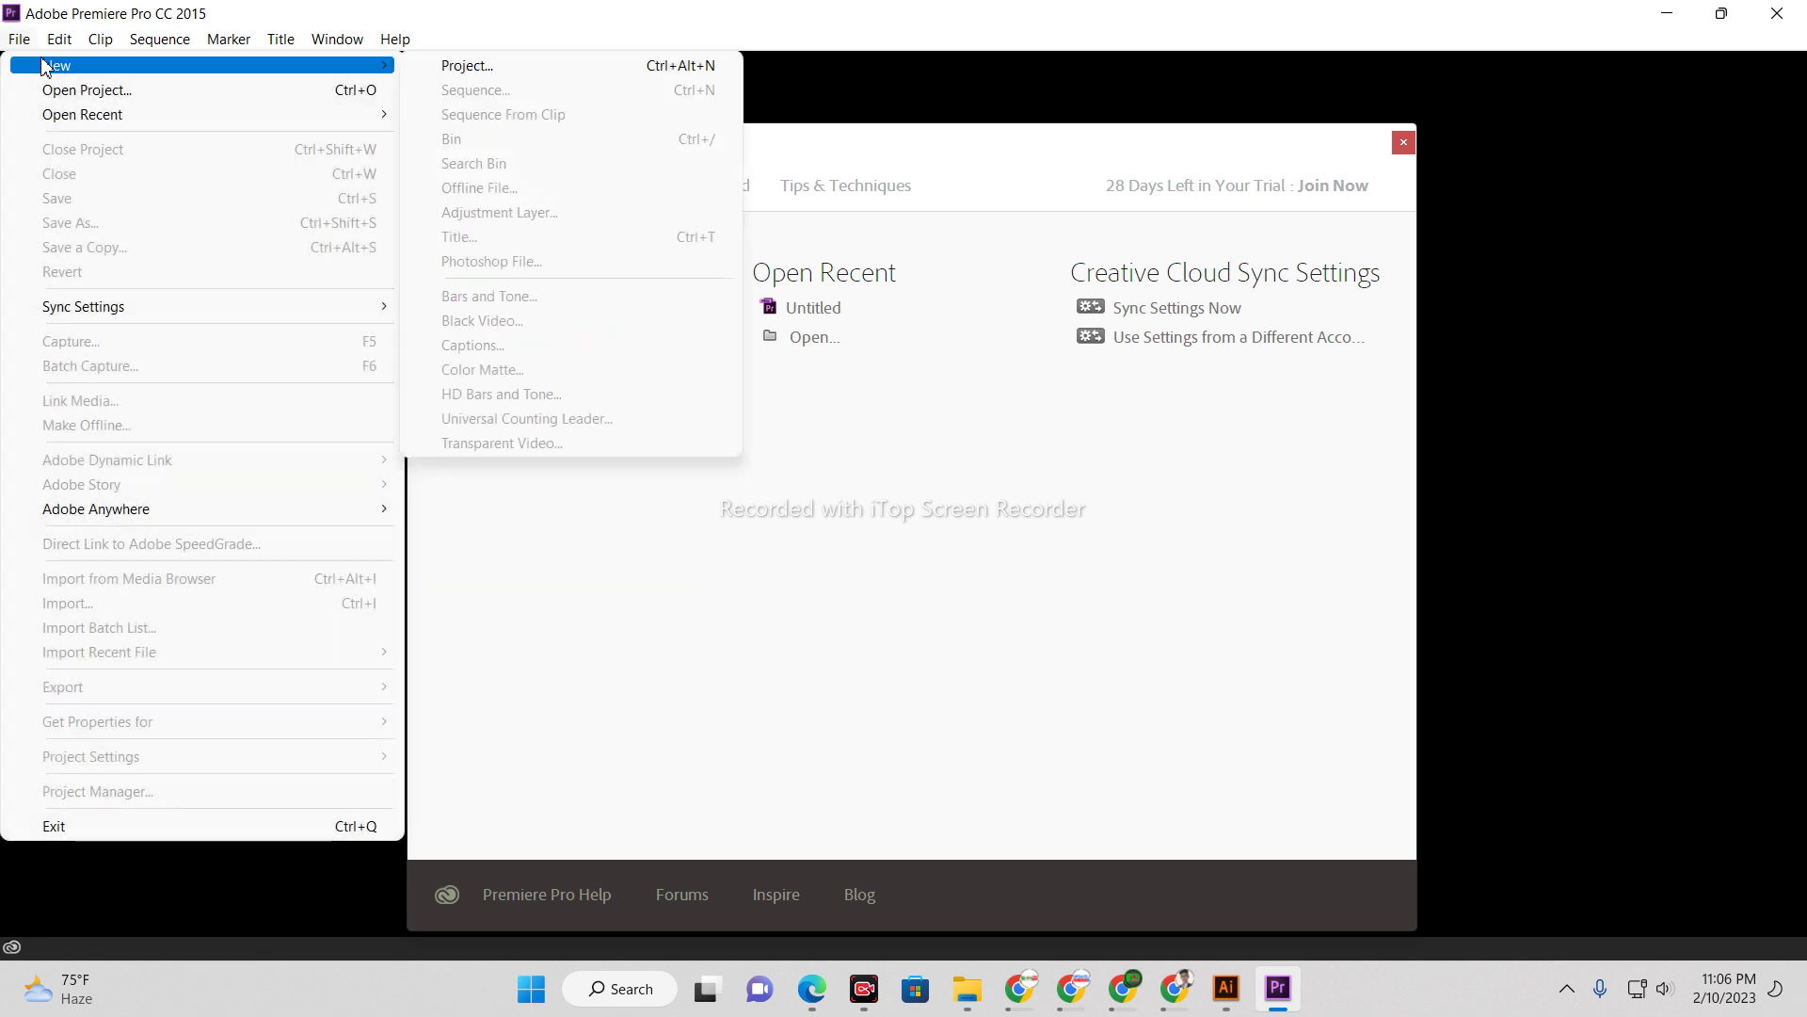
pyautogui.click(492, 67)
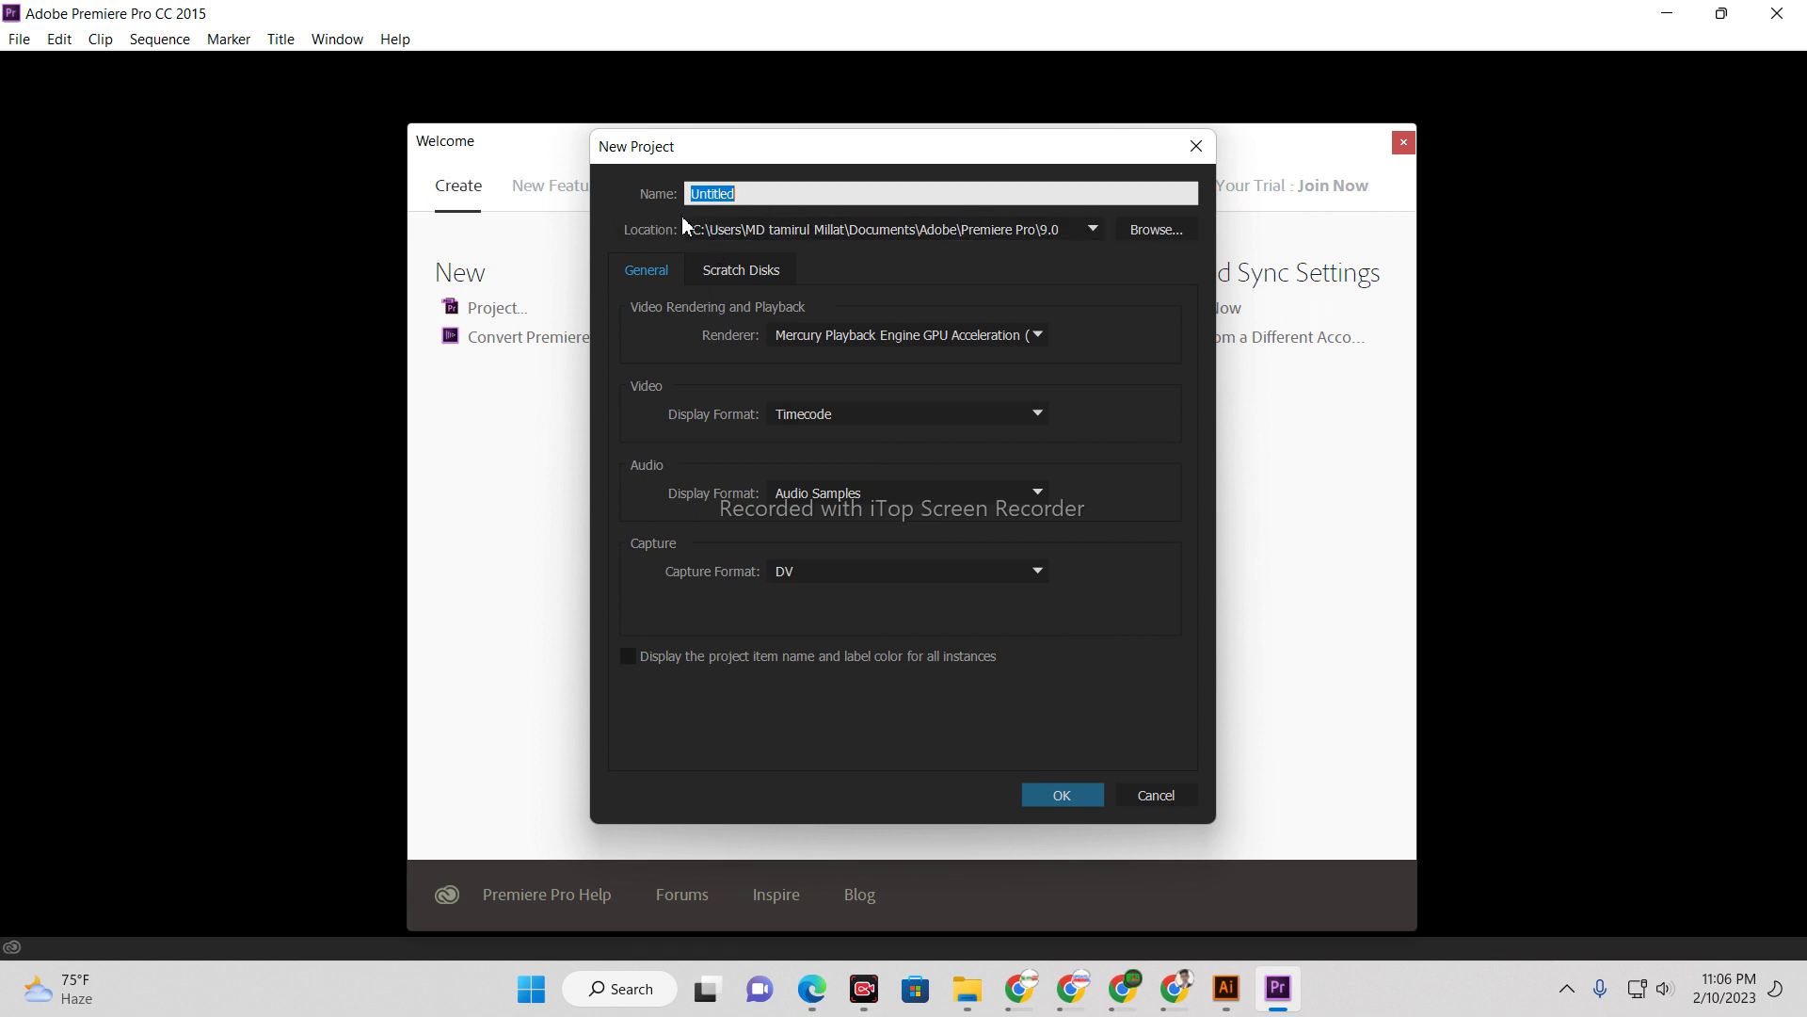
pyautogui.click(1065, 794)
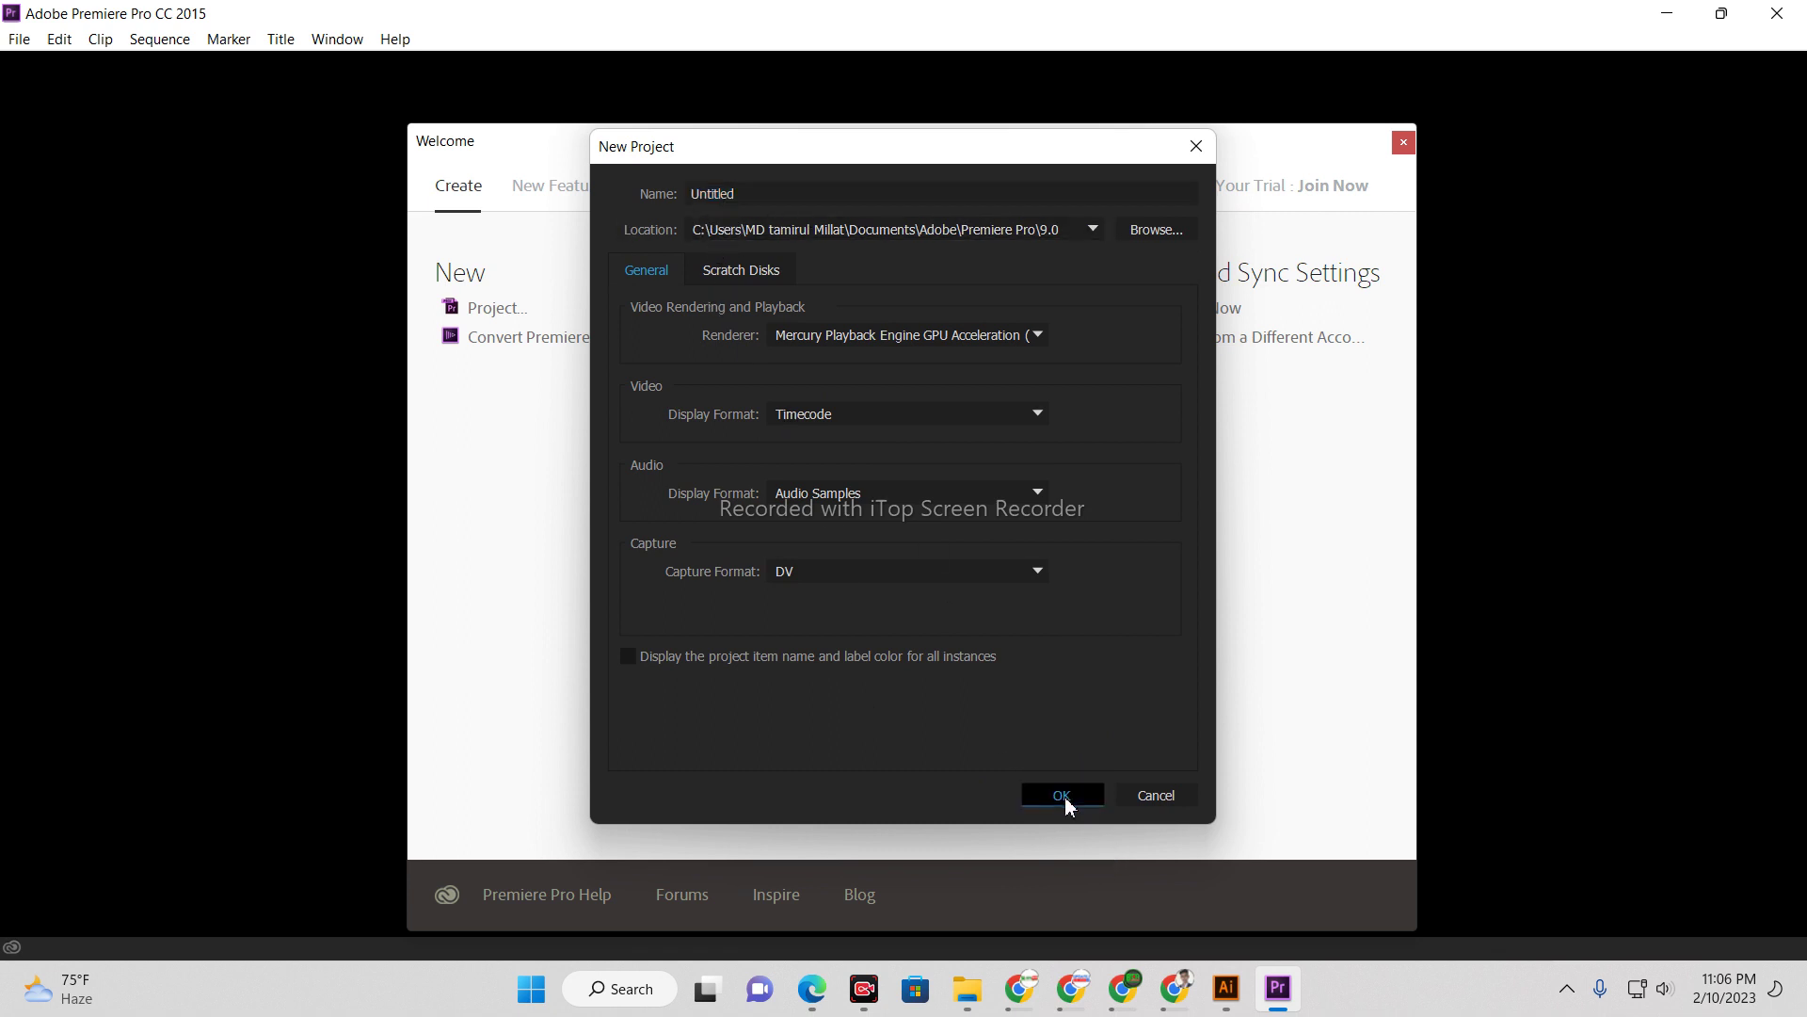
pyautogui.click(981, 512)
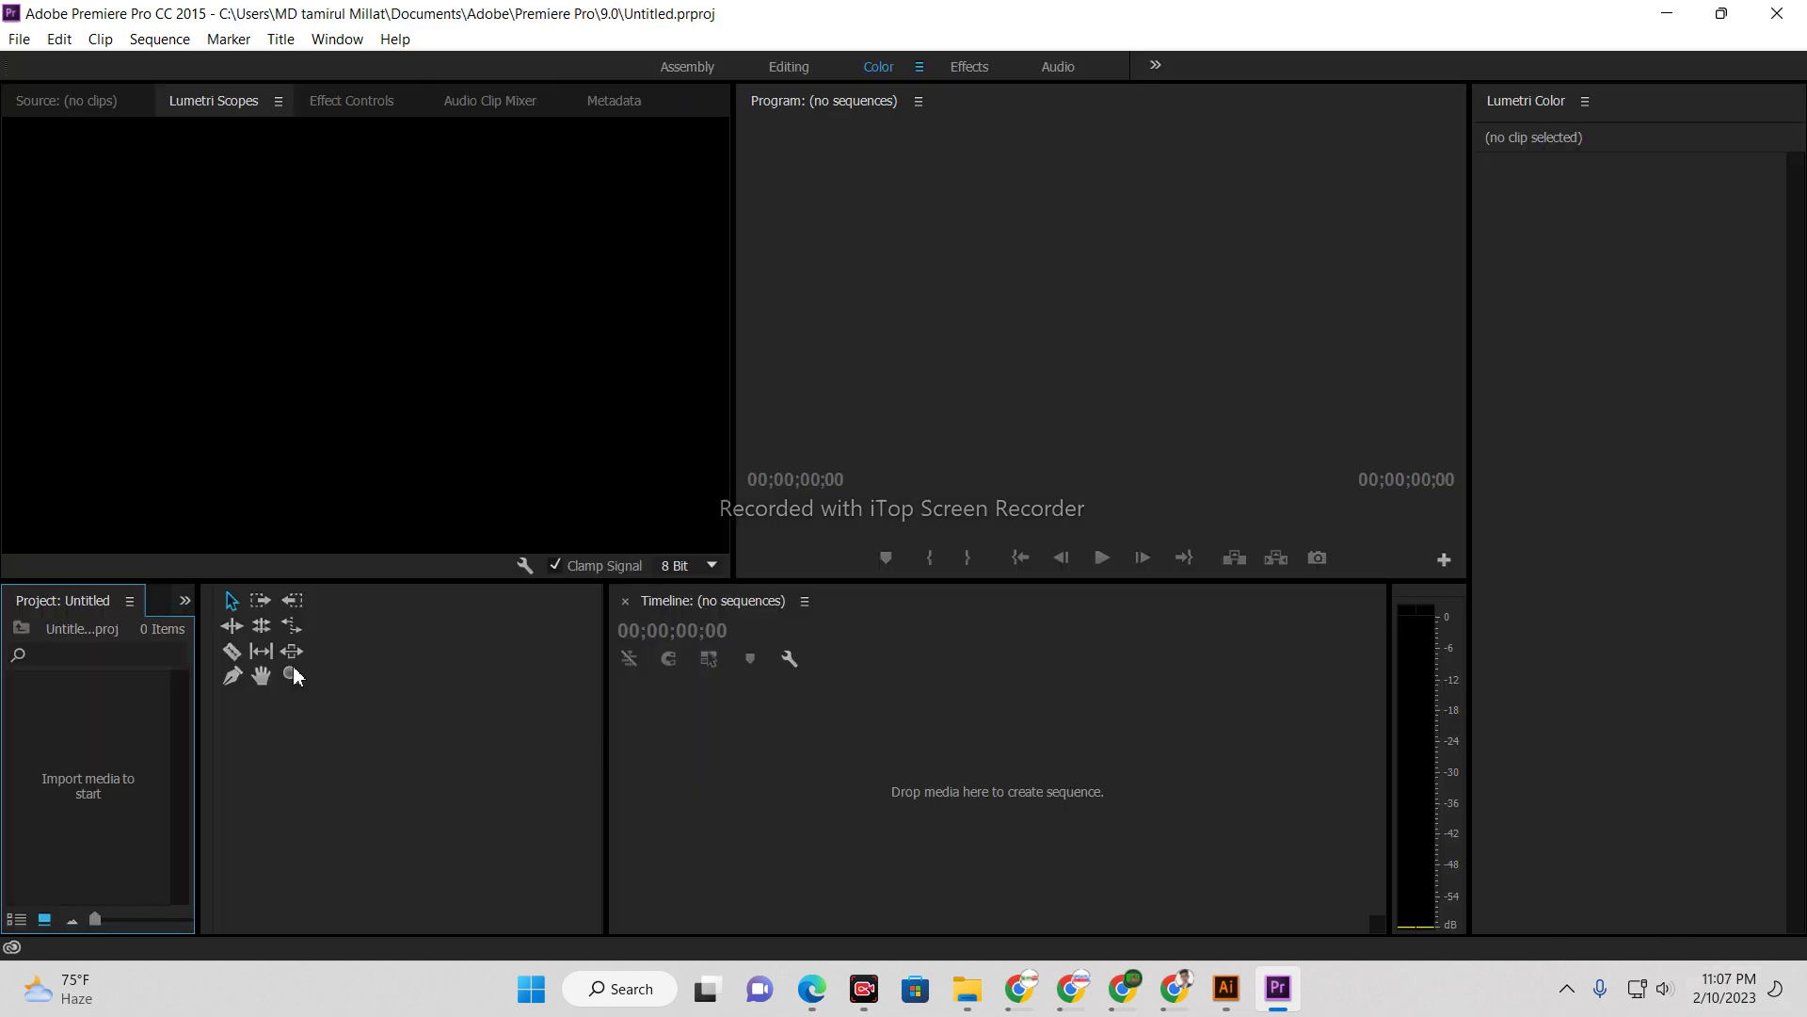
# Import the video file MVI_9005.MOV from the w folder on drive D into the project.
pyautogui.click(19, 38)
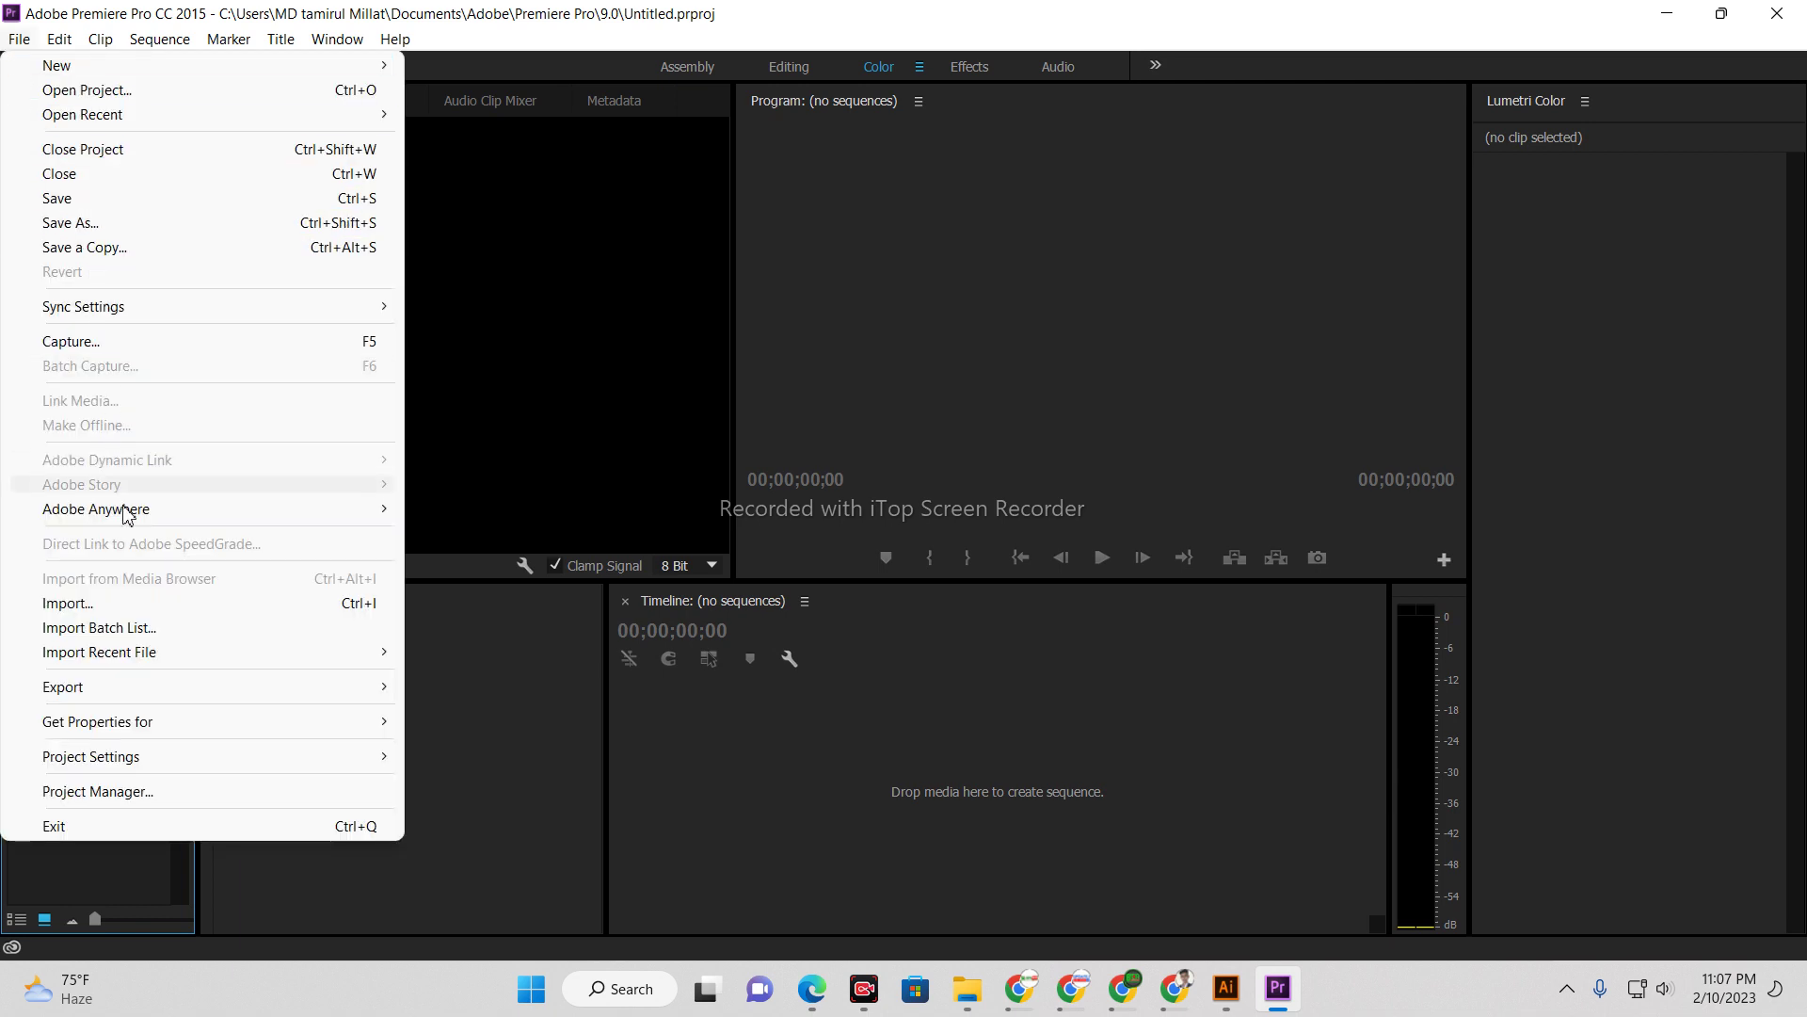
pyautogui.click(226, 604)
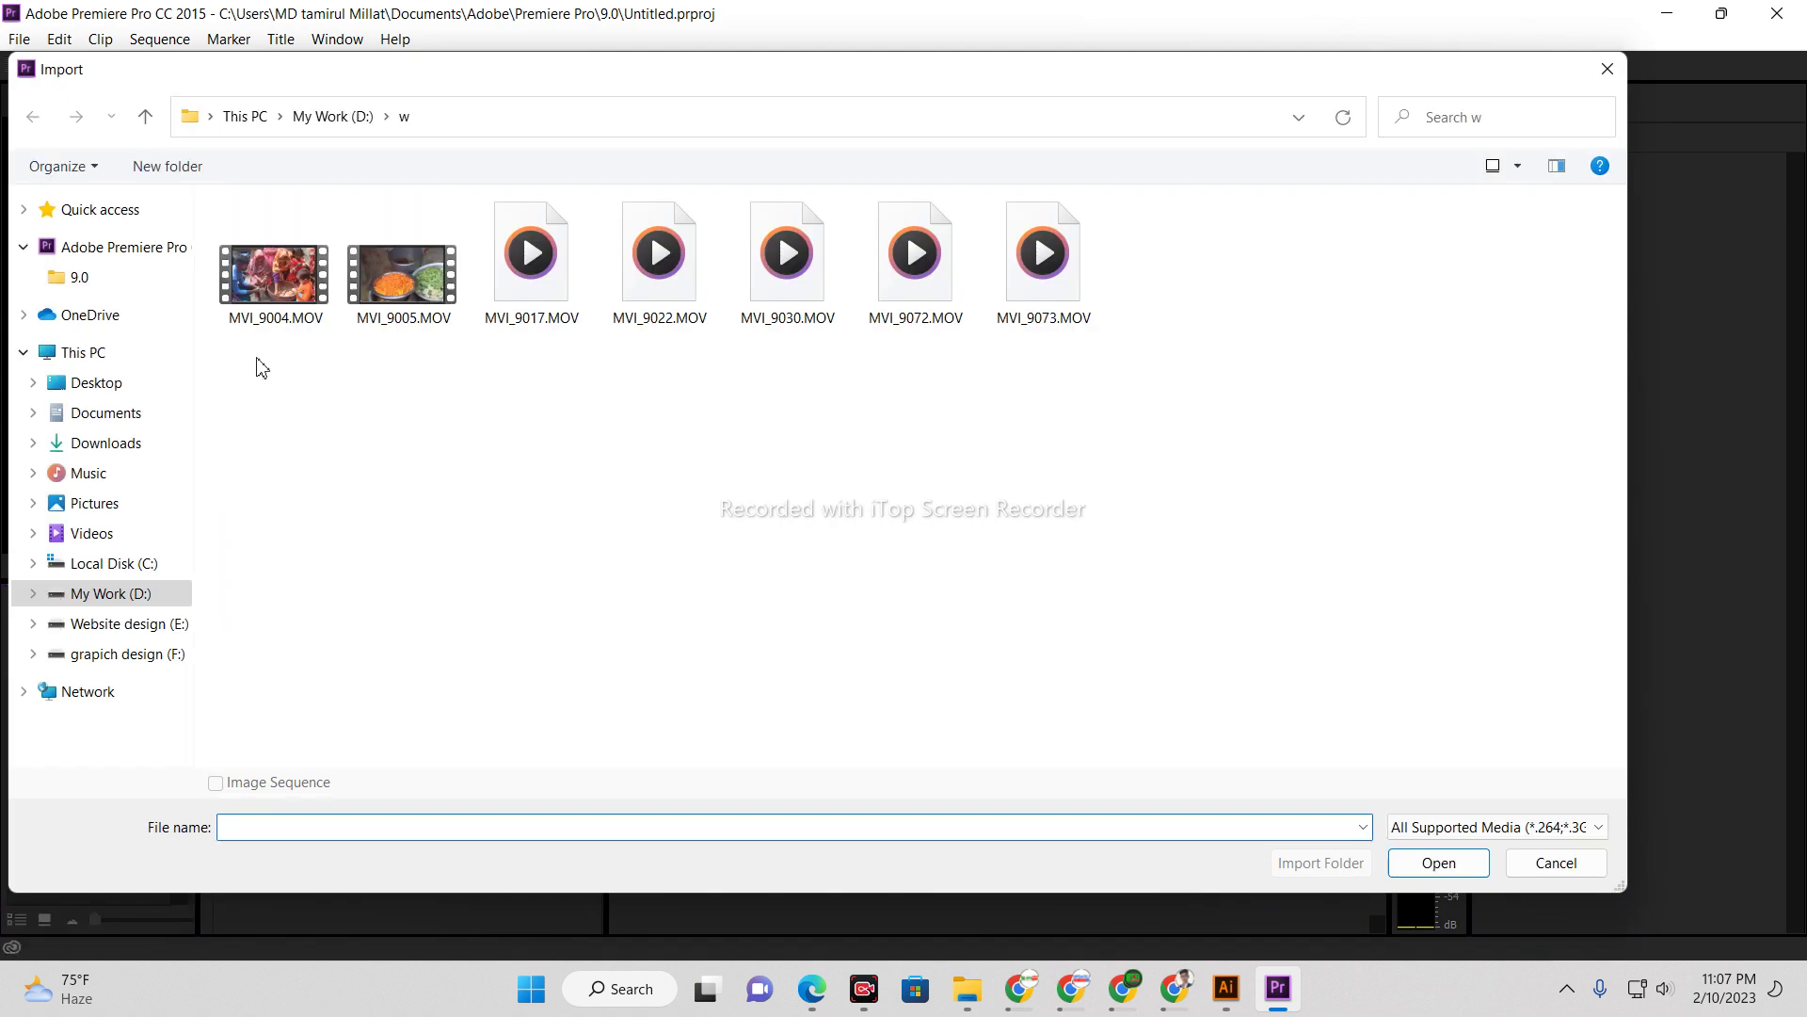
pyautogui.click(377, 296)
pyautogui.click(1442, 874)
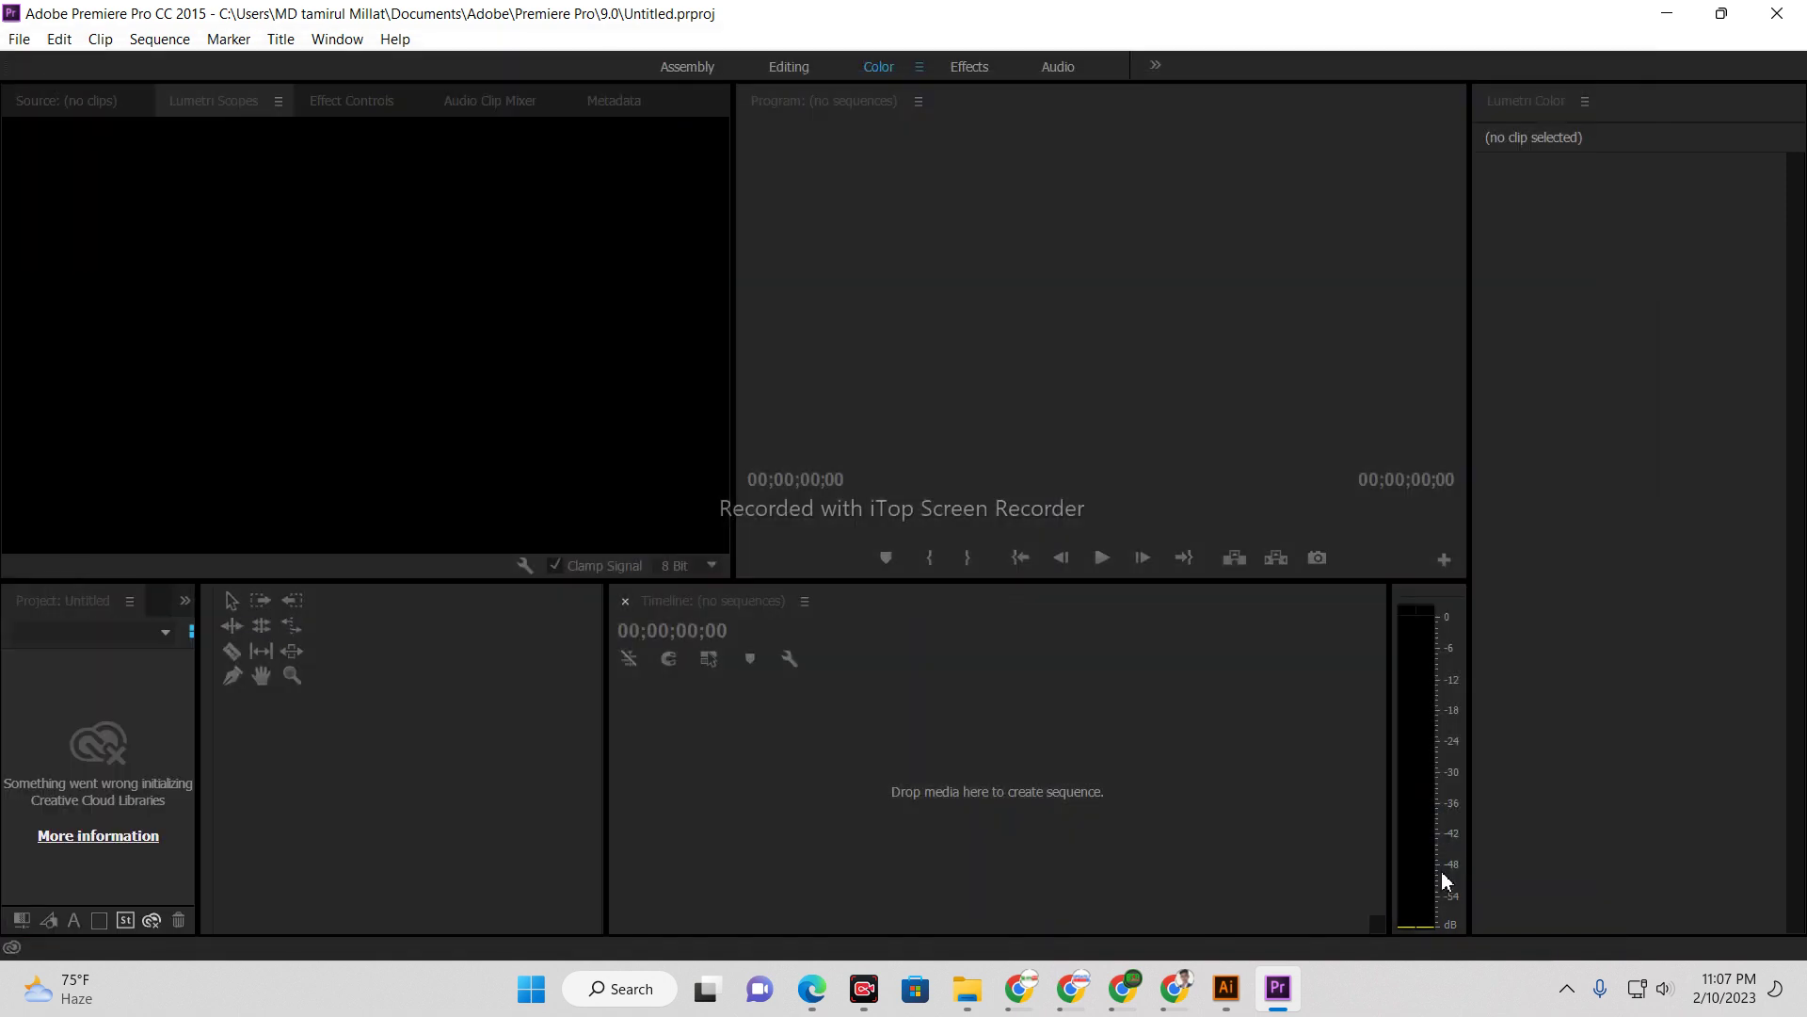
# Bring the project's media into view and create a sequence by placing the MVI_9005.MOV clip in the empty timeline.
pyautogui.click(118, 783)
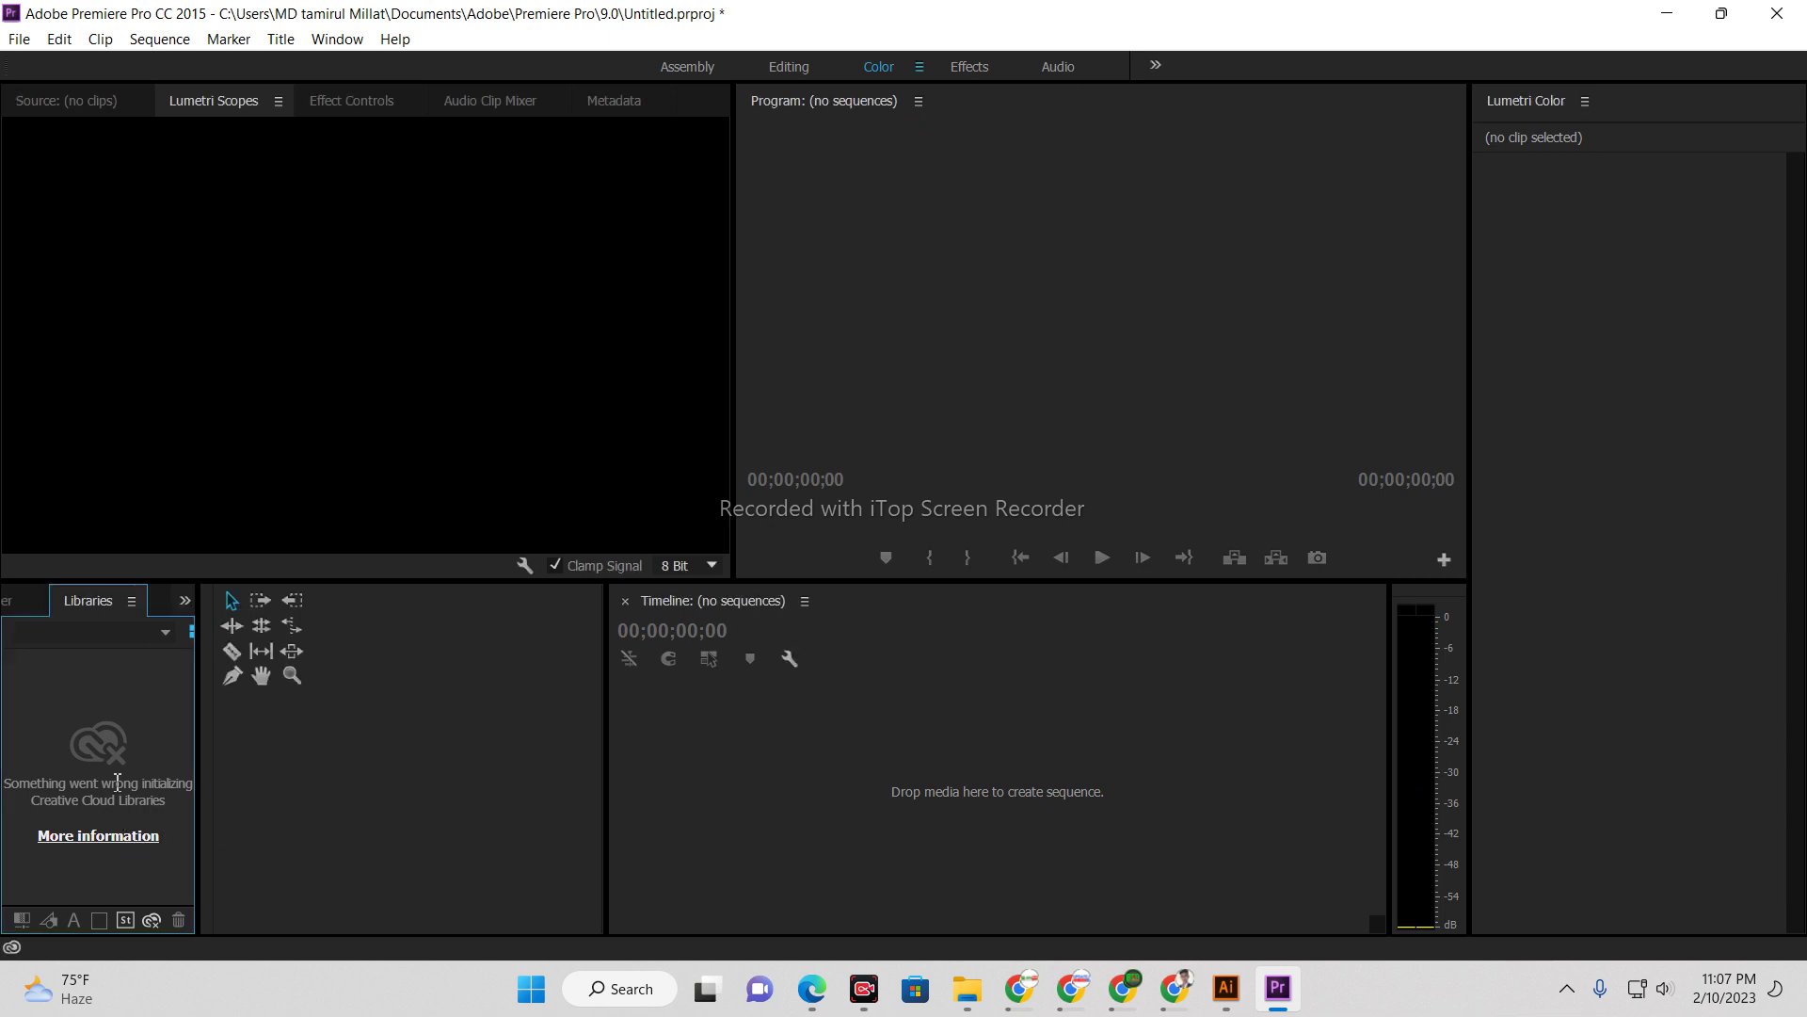
pyautogui.click(131, 600)
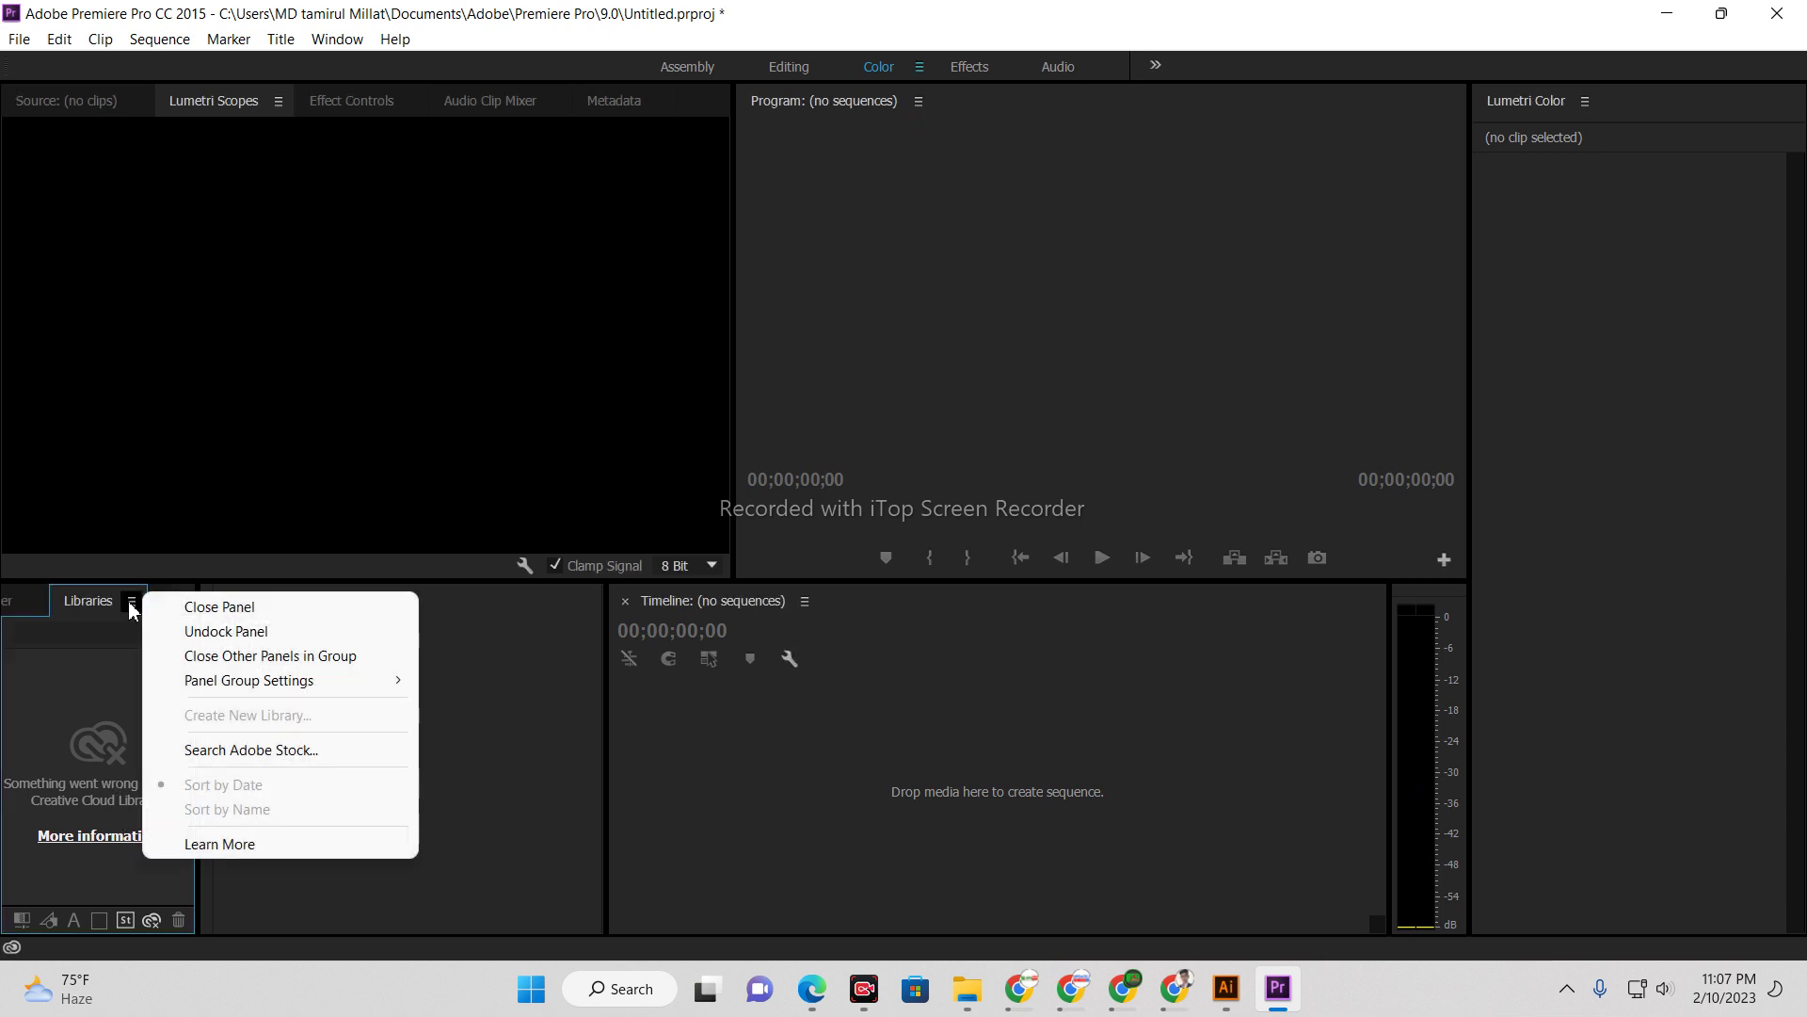
pyautogui.click(185, 603)
pyautogui.click(185, 603)
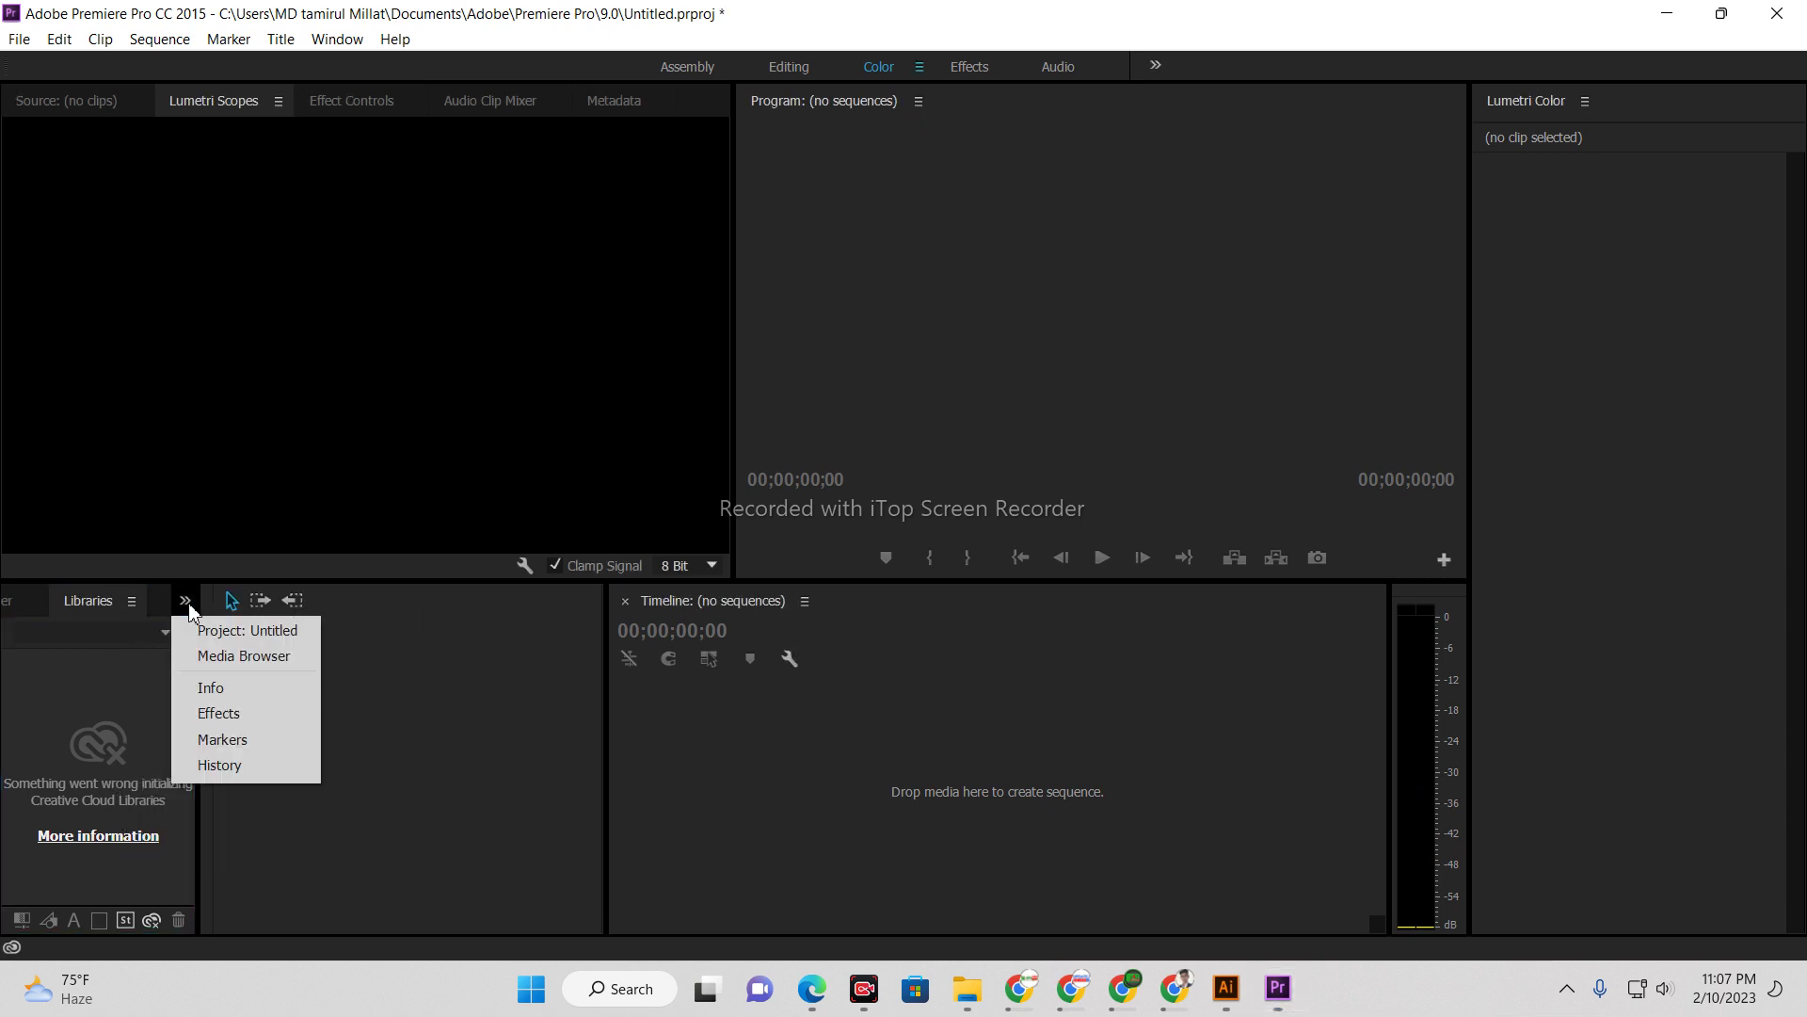
pyautogui.click(248, 630)
pyautogui.moveTo(86, 741); pyautogui.dragTo(754, 754)
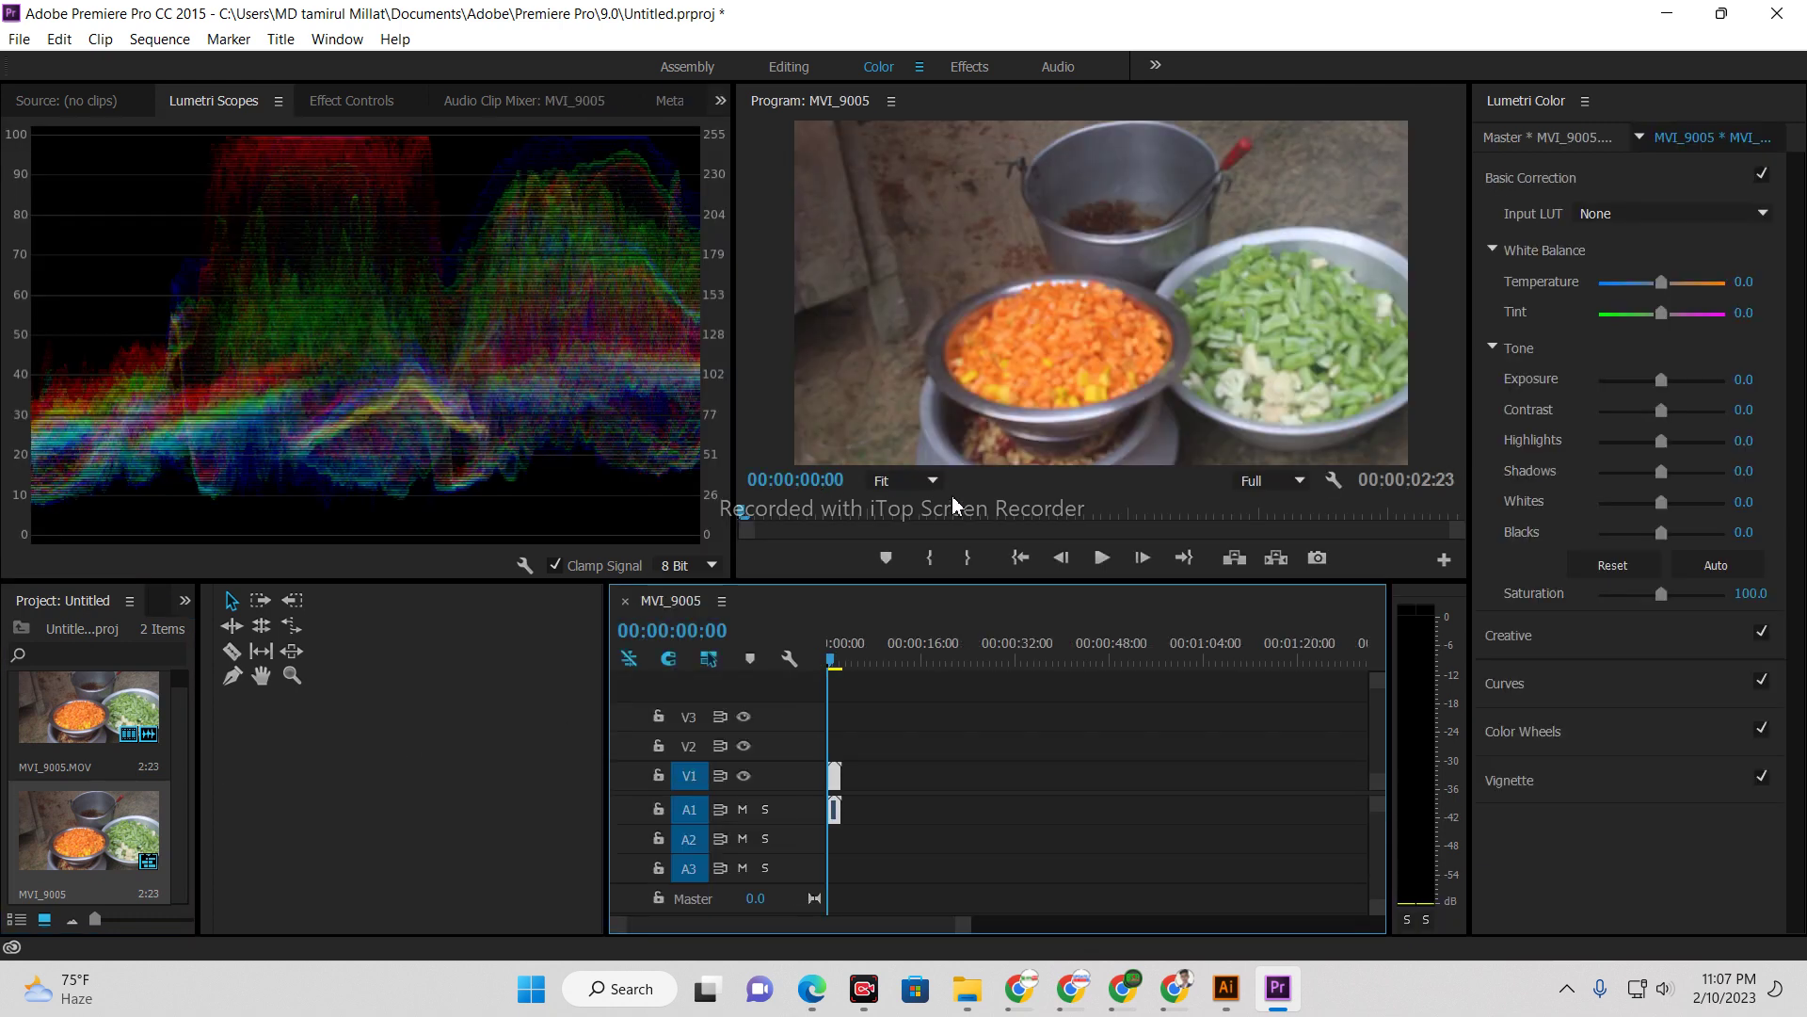
# Set the clip's basic colour correction to Temperature -18.5, Tint -20.4, Blacks 22.2 and Saturation 200.
pyautogui.moveTo(1662, 283); pyautogui.dragTo(1643, 317)
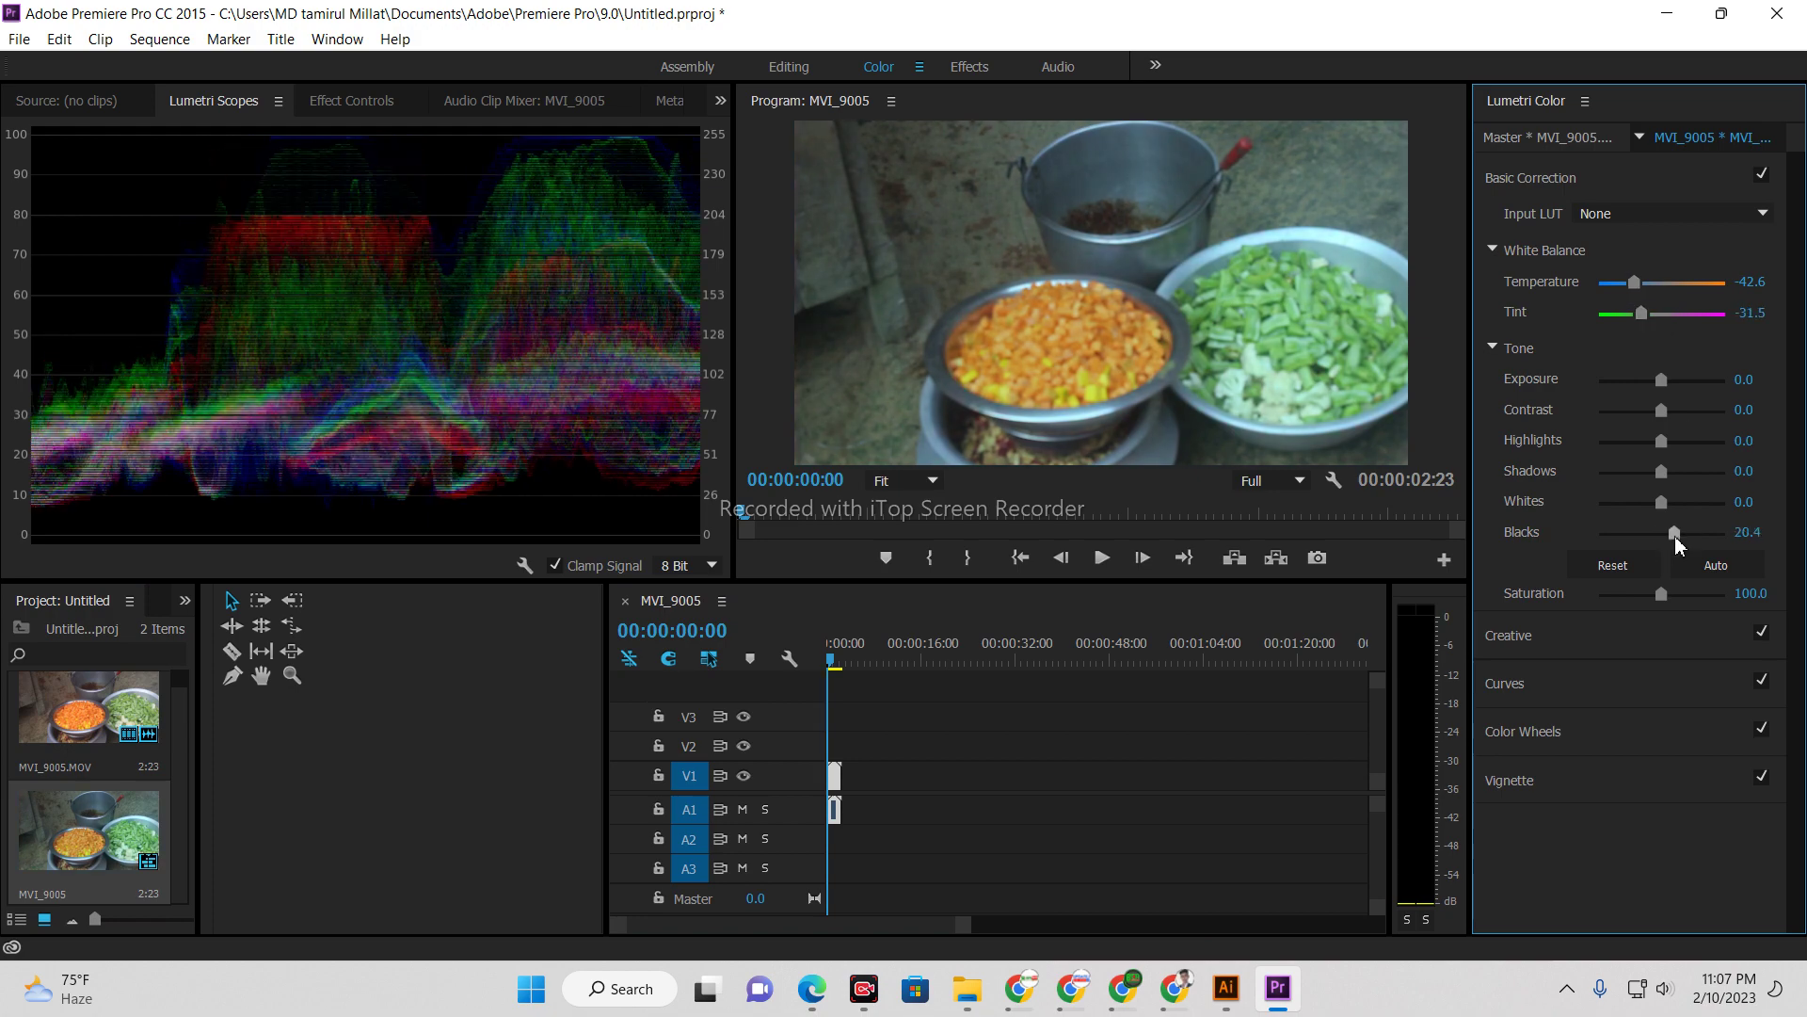
pyautogui.moveTo(1664, 534); pyautogui.dragTo(1678, 534)
pyautogui.moveTo(1643, 316); pyautogui.dragTo(1650, 283)
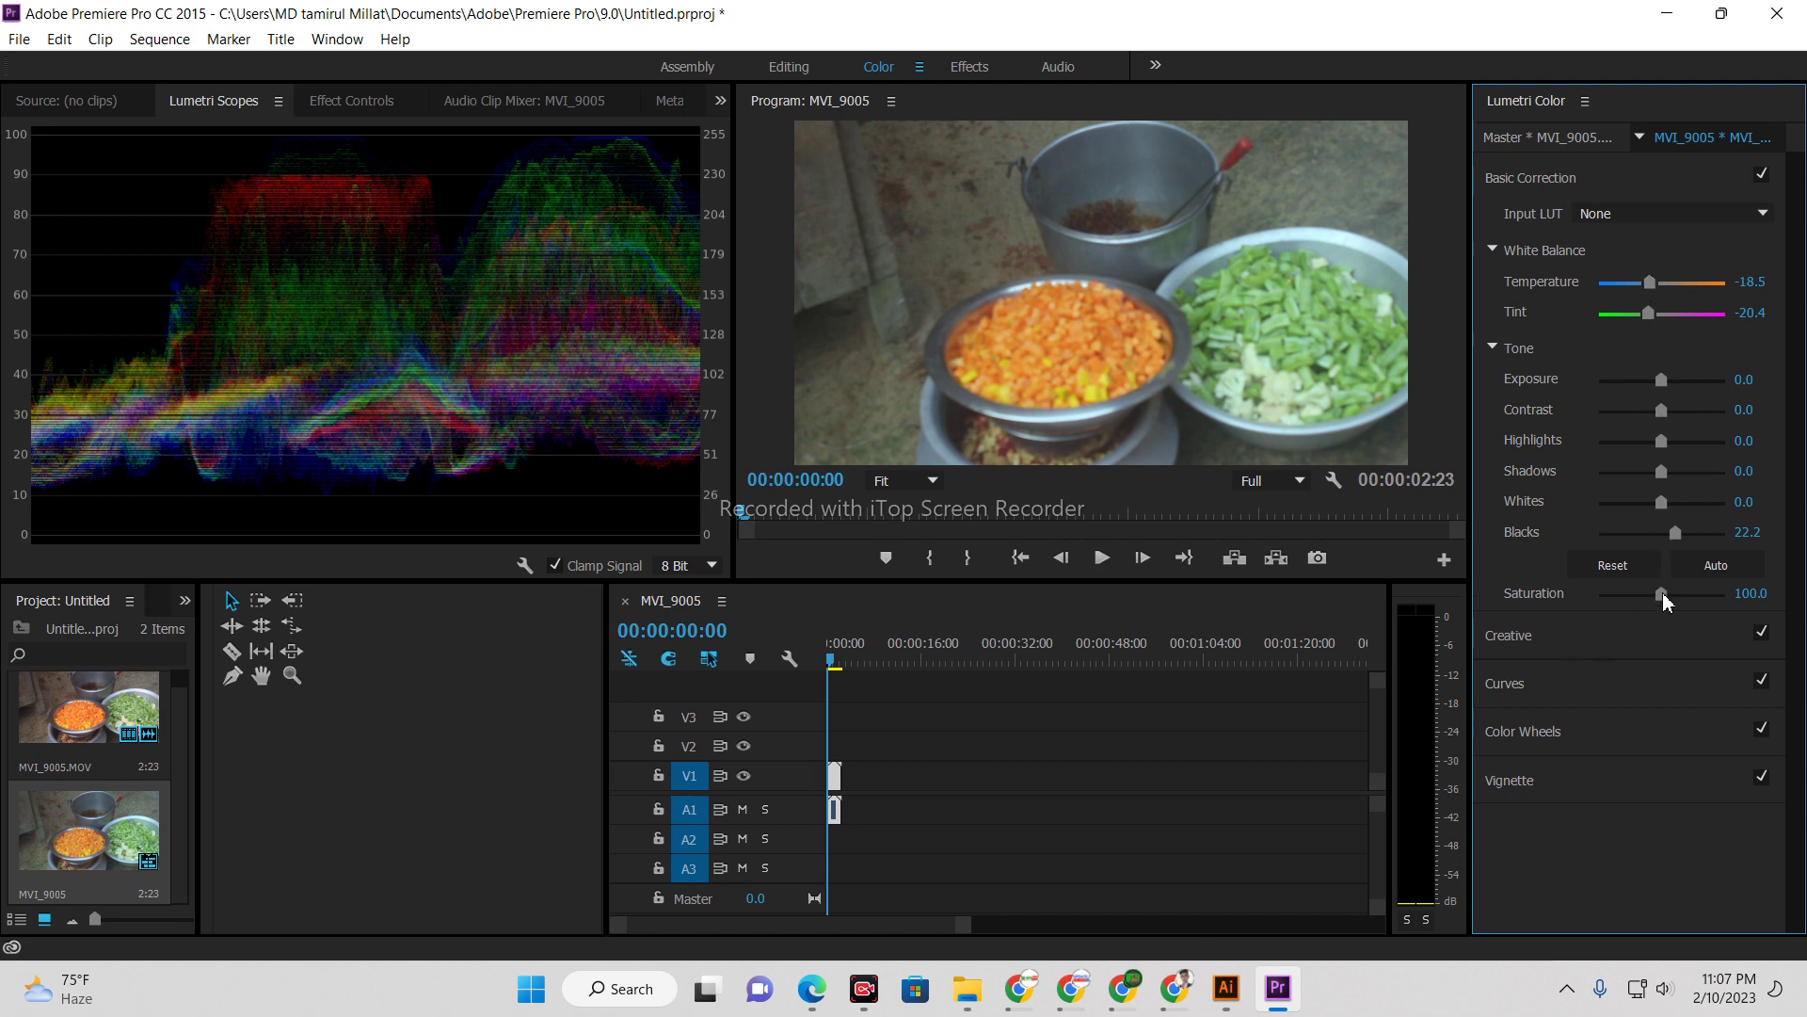
pyautogui.moveTo(1663, 593); pyautogui.dragTo(1727, 594)
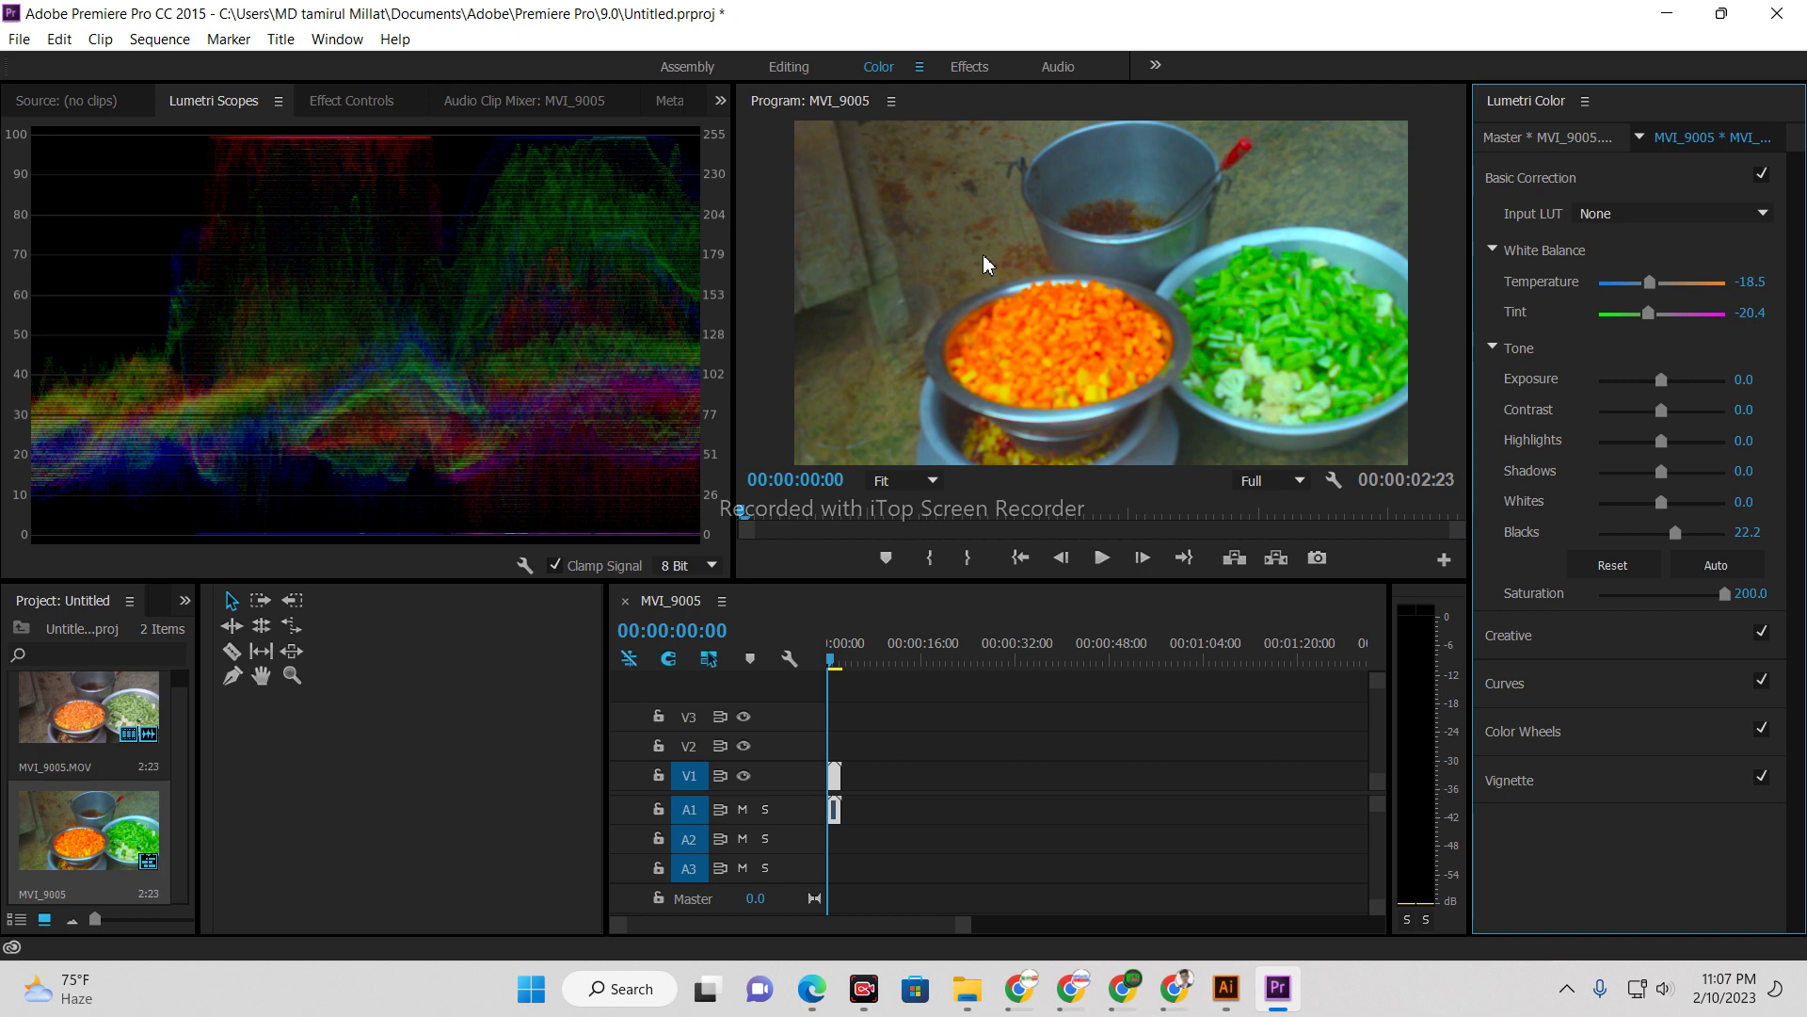
# Examine the colour-corrected picture in an enlarged program preview, and restore the normal workspace layout.
pyautogui.press('Tab')
pyautogui.press('Return')
pyautogui.press('super')
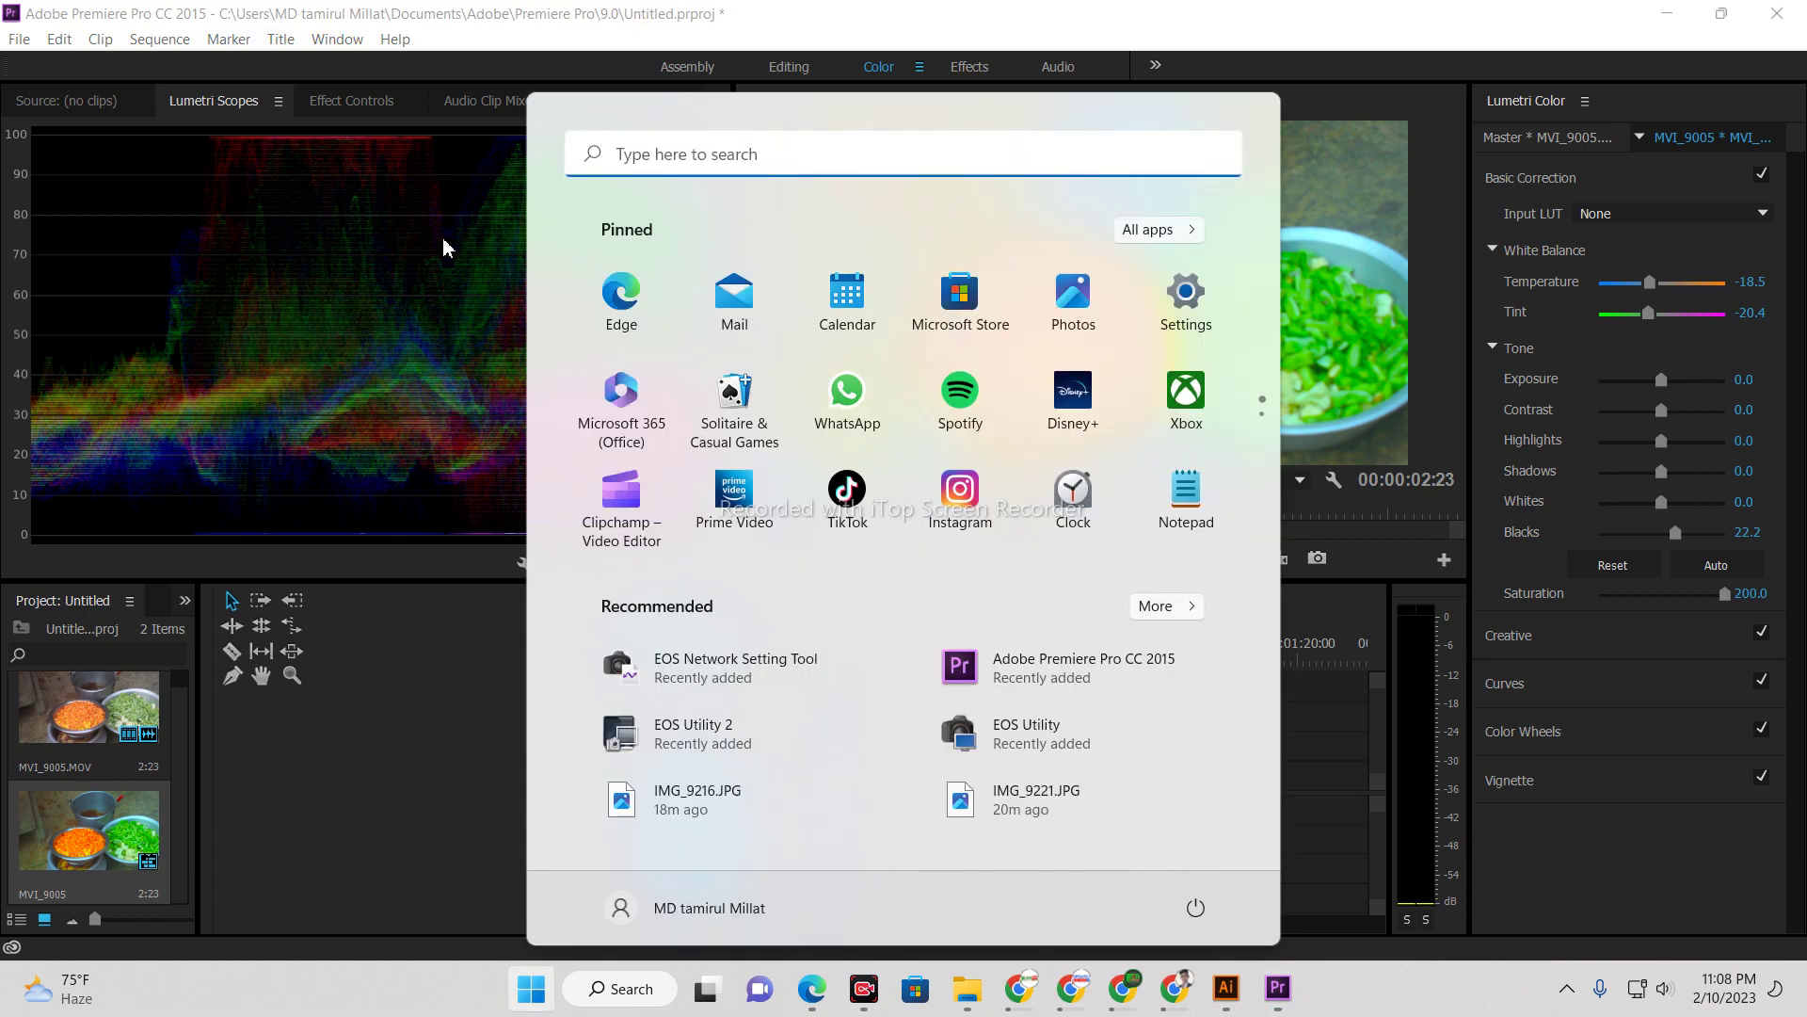
pyautogui.click(450, 242)
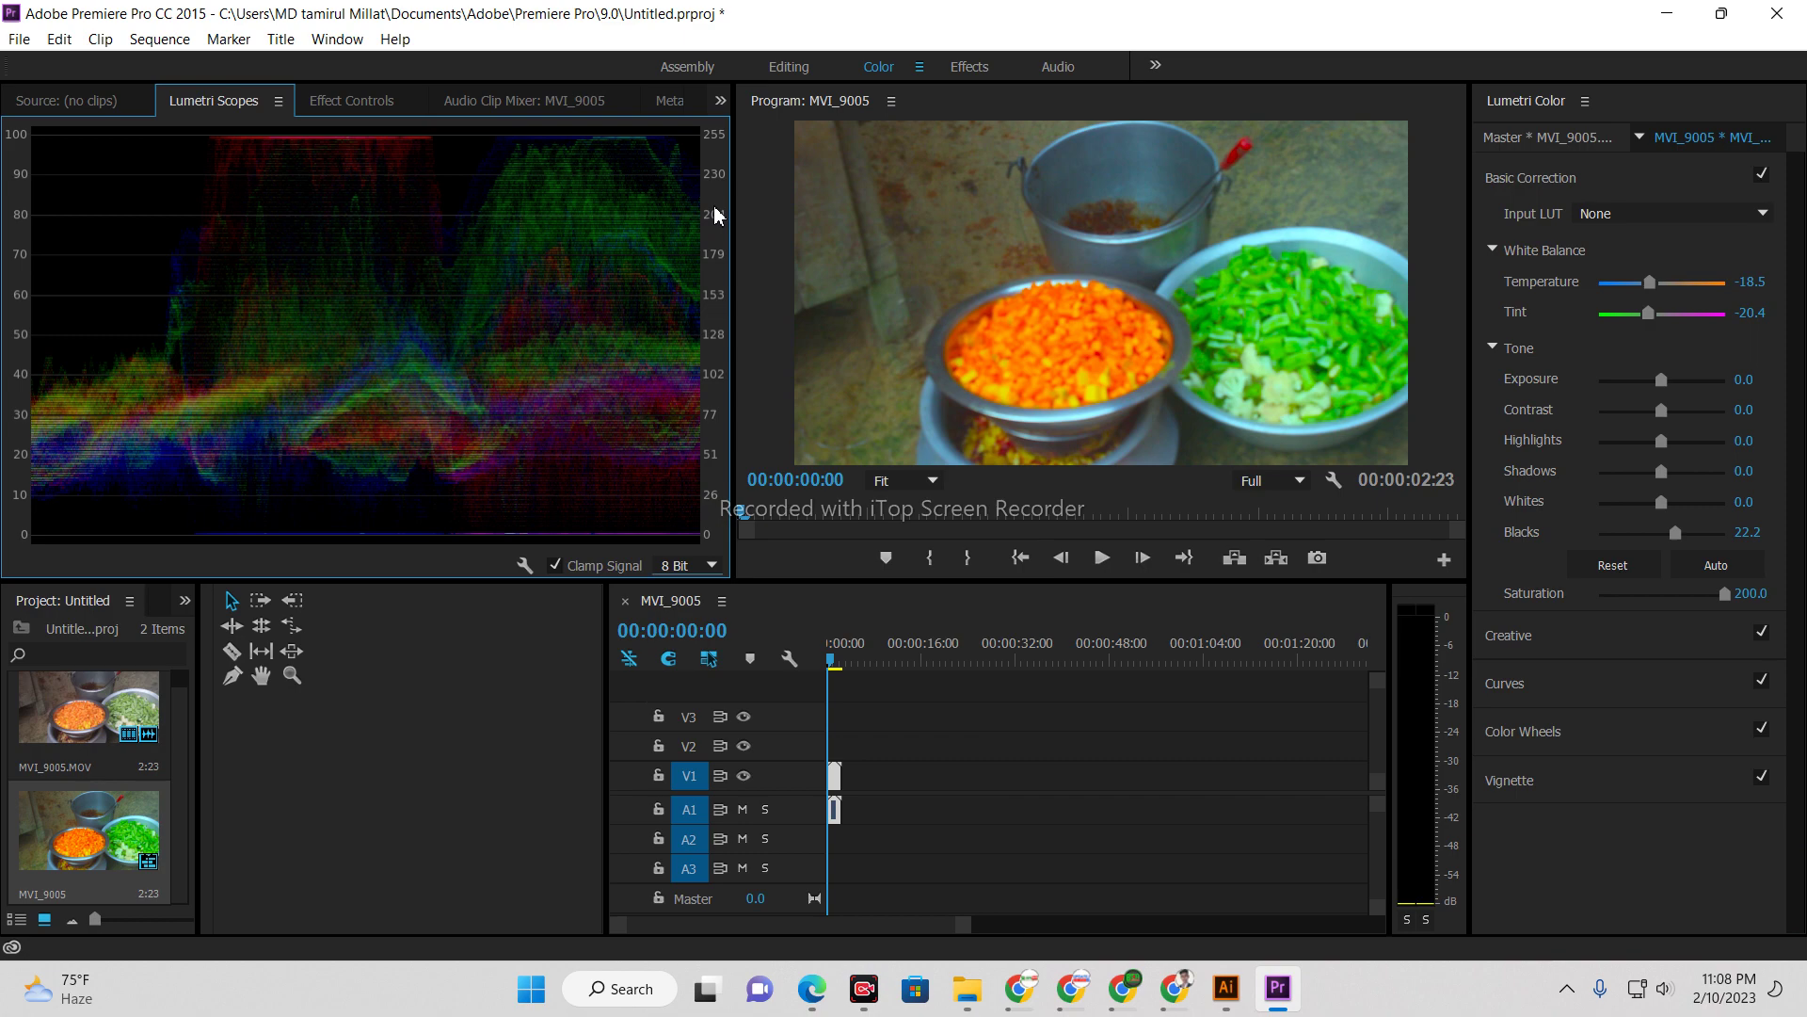
pyautogui.click(1079, 206)
pyautogui.press('`')
pyautogui.press('`')
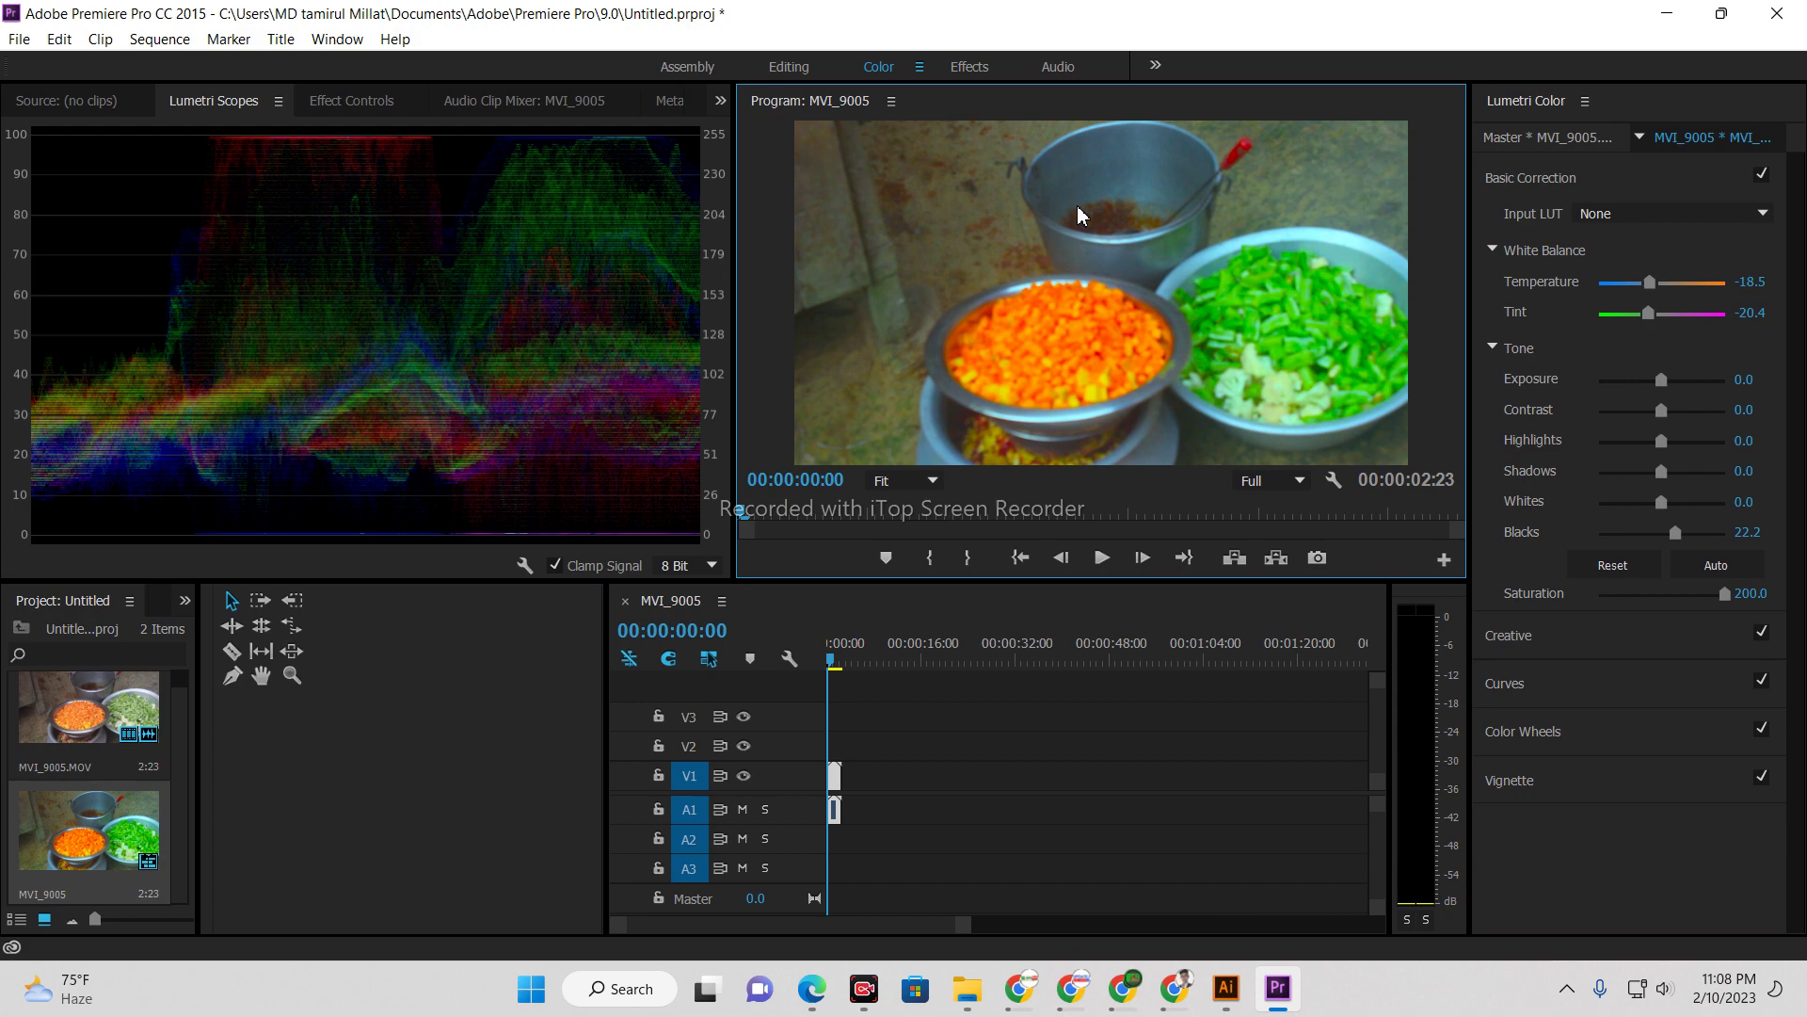
pyautogui.press('`')
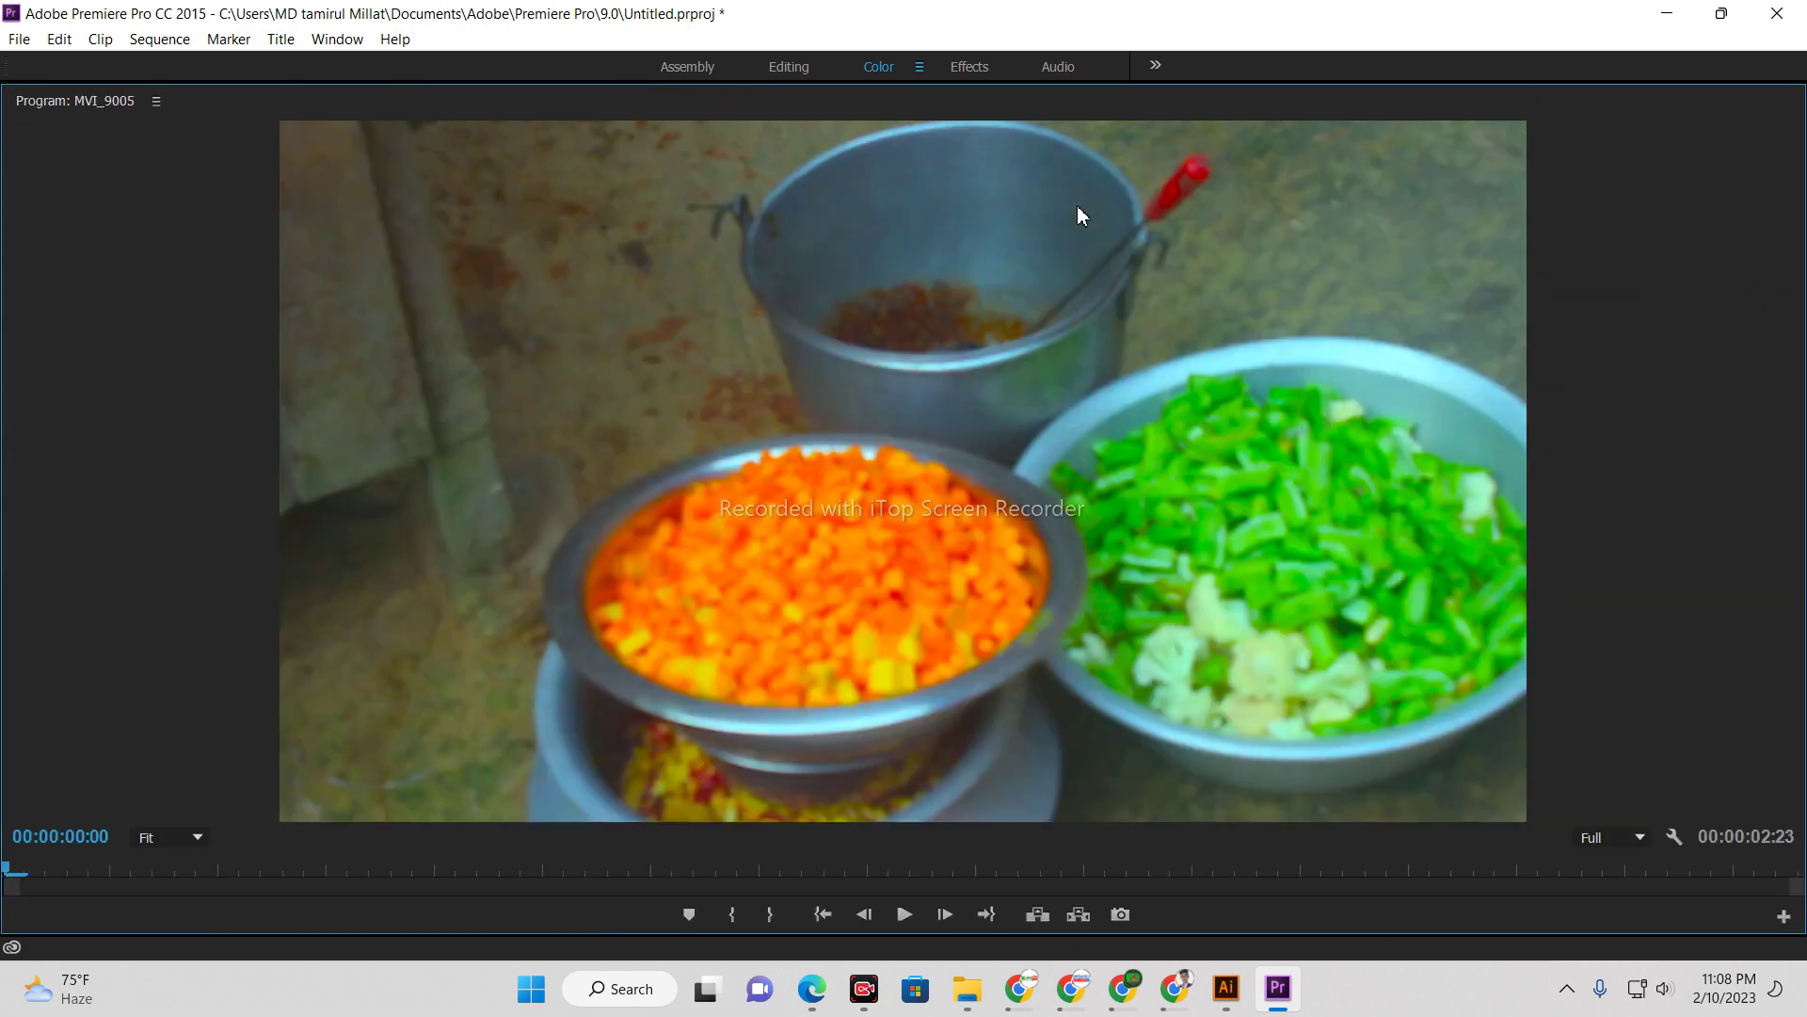
pyautogui.press('`')
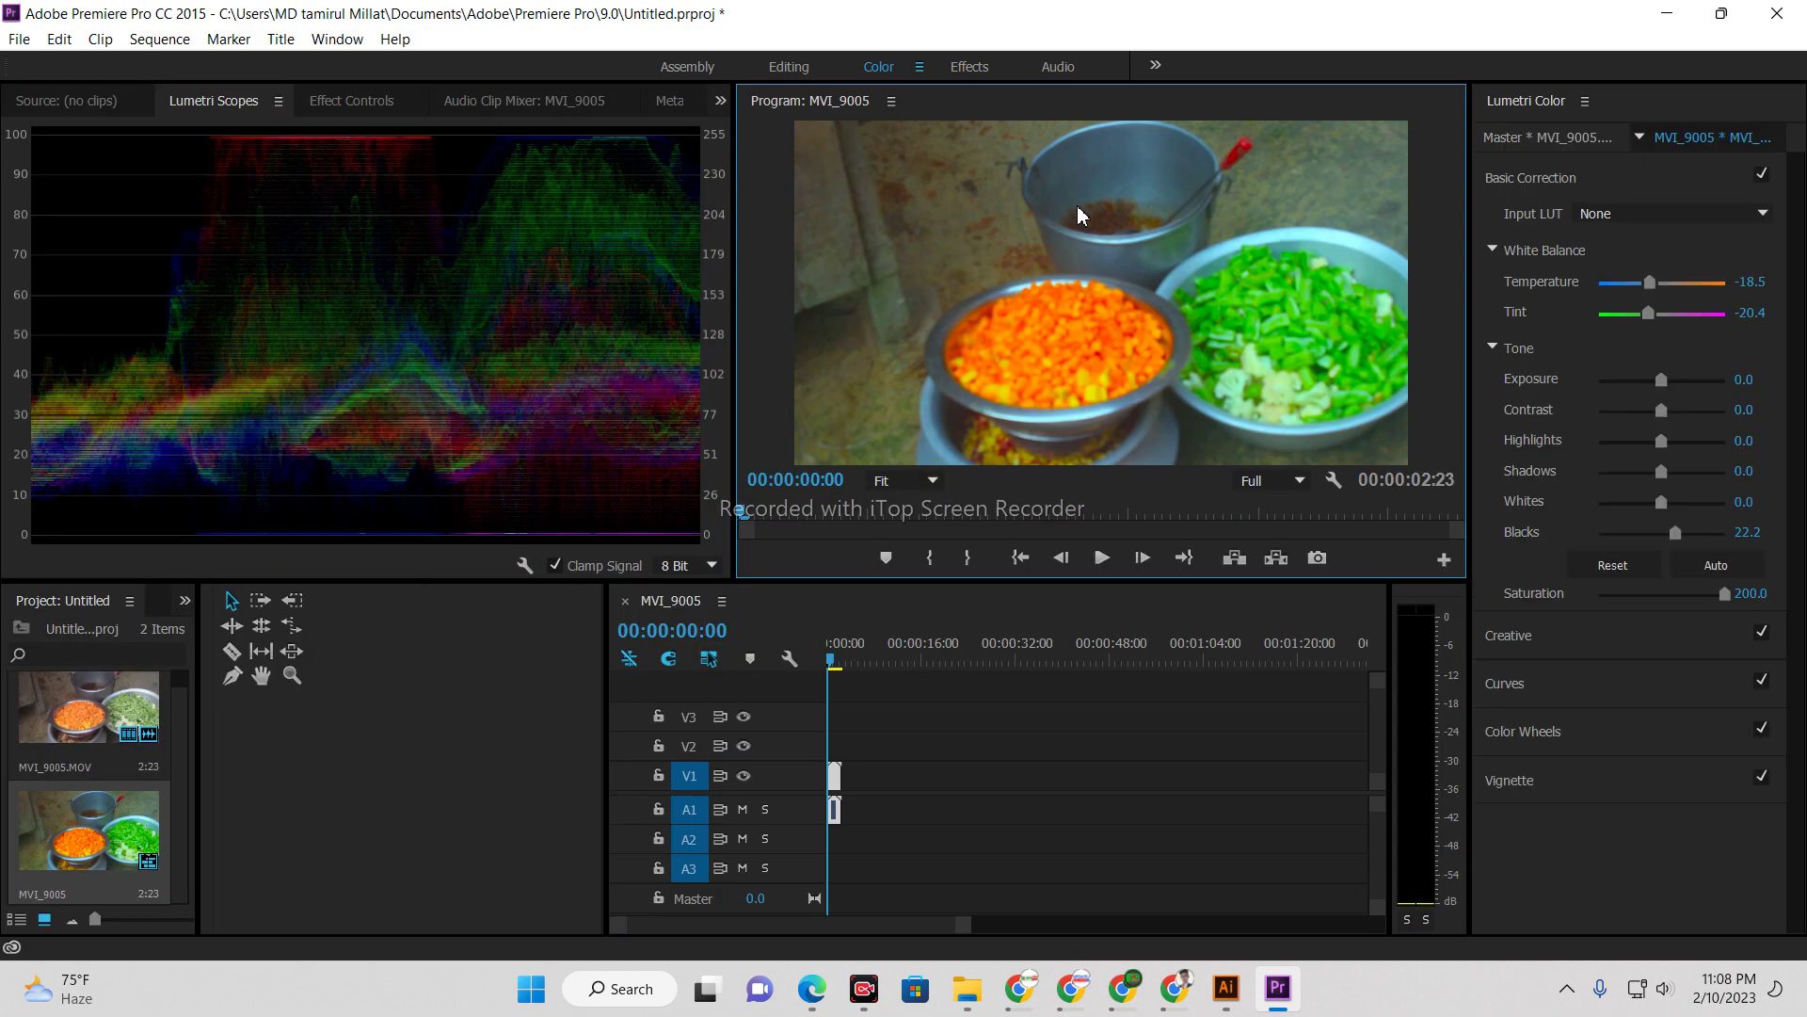
pyautogui.press('`')
pyautogui.press('`')
# Start a media export of the MVI_9005 sequence with the format set to H.264.
pyautogui.click(18, 40)
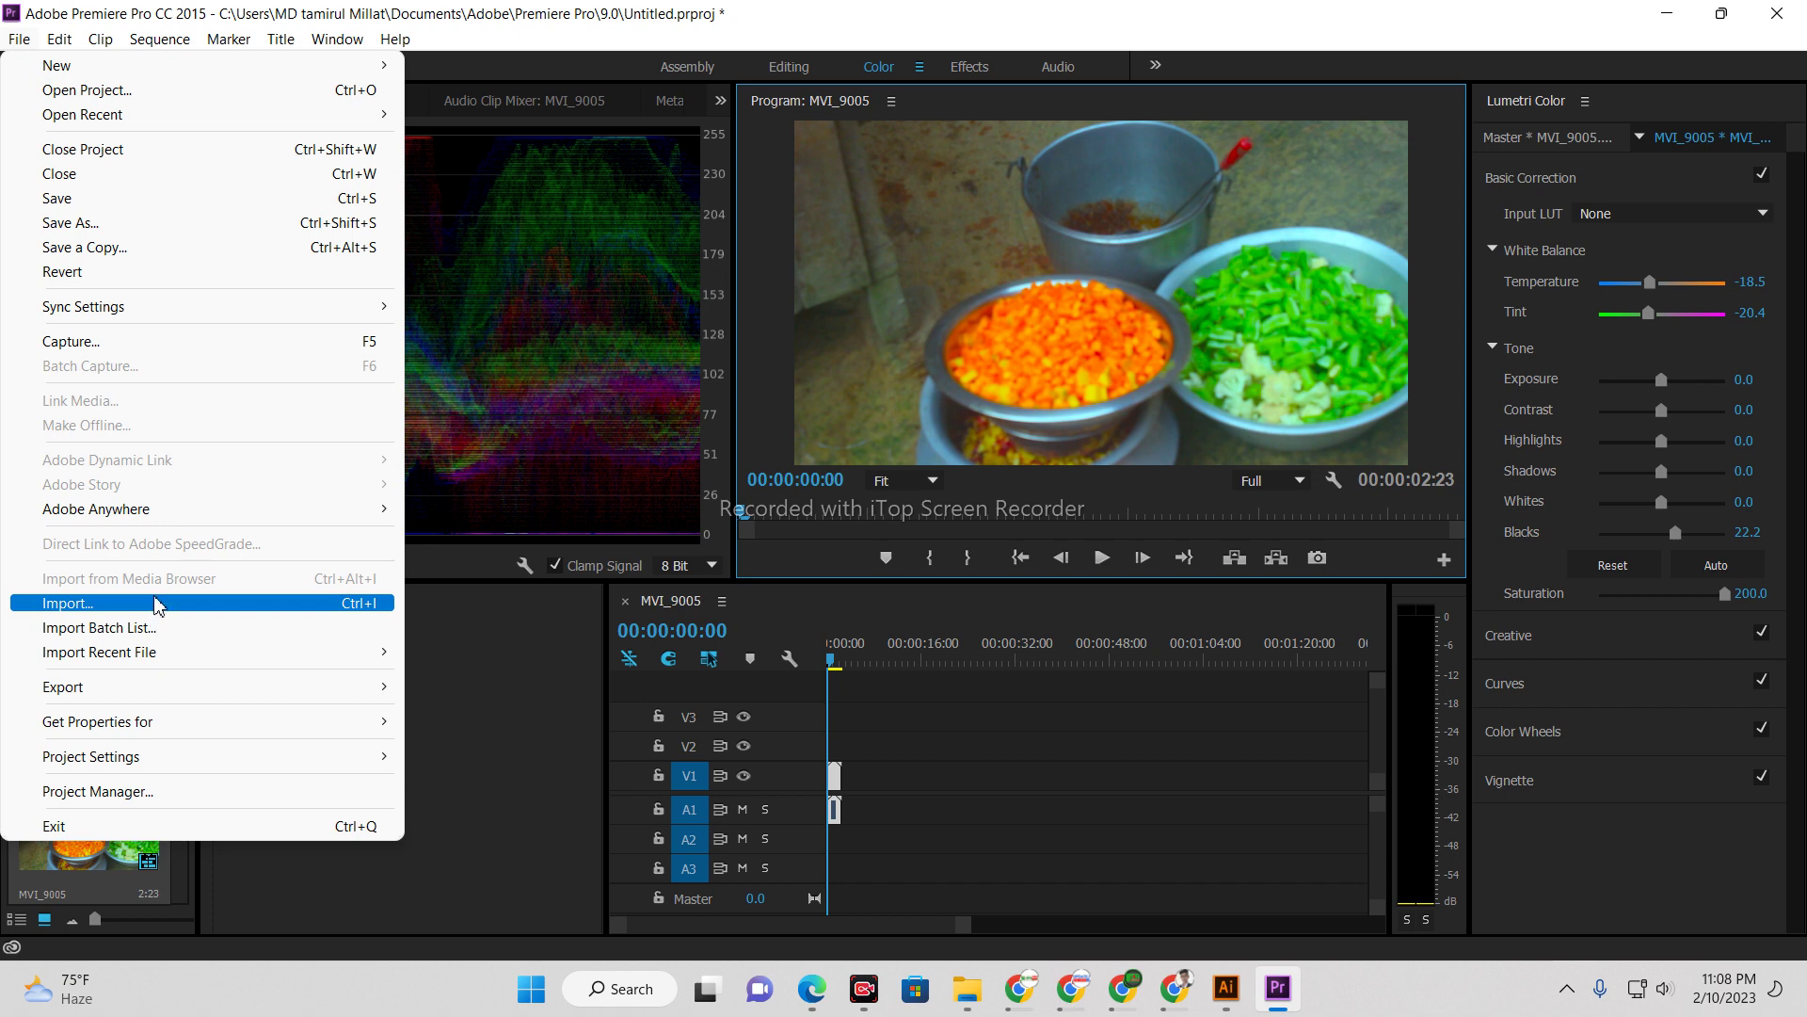
pyautogui.moveTo(148, 697)
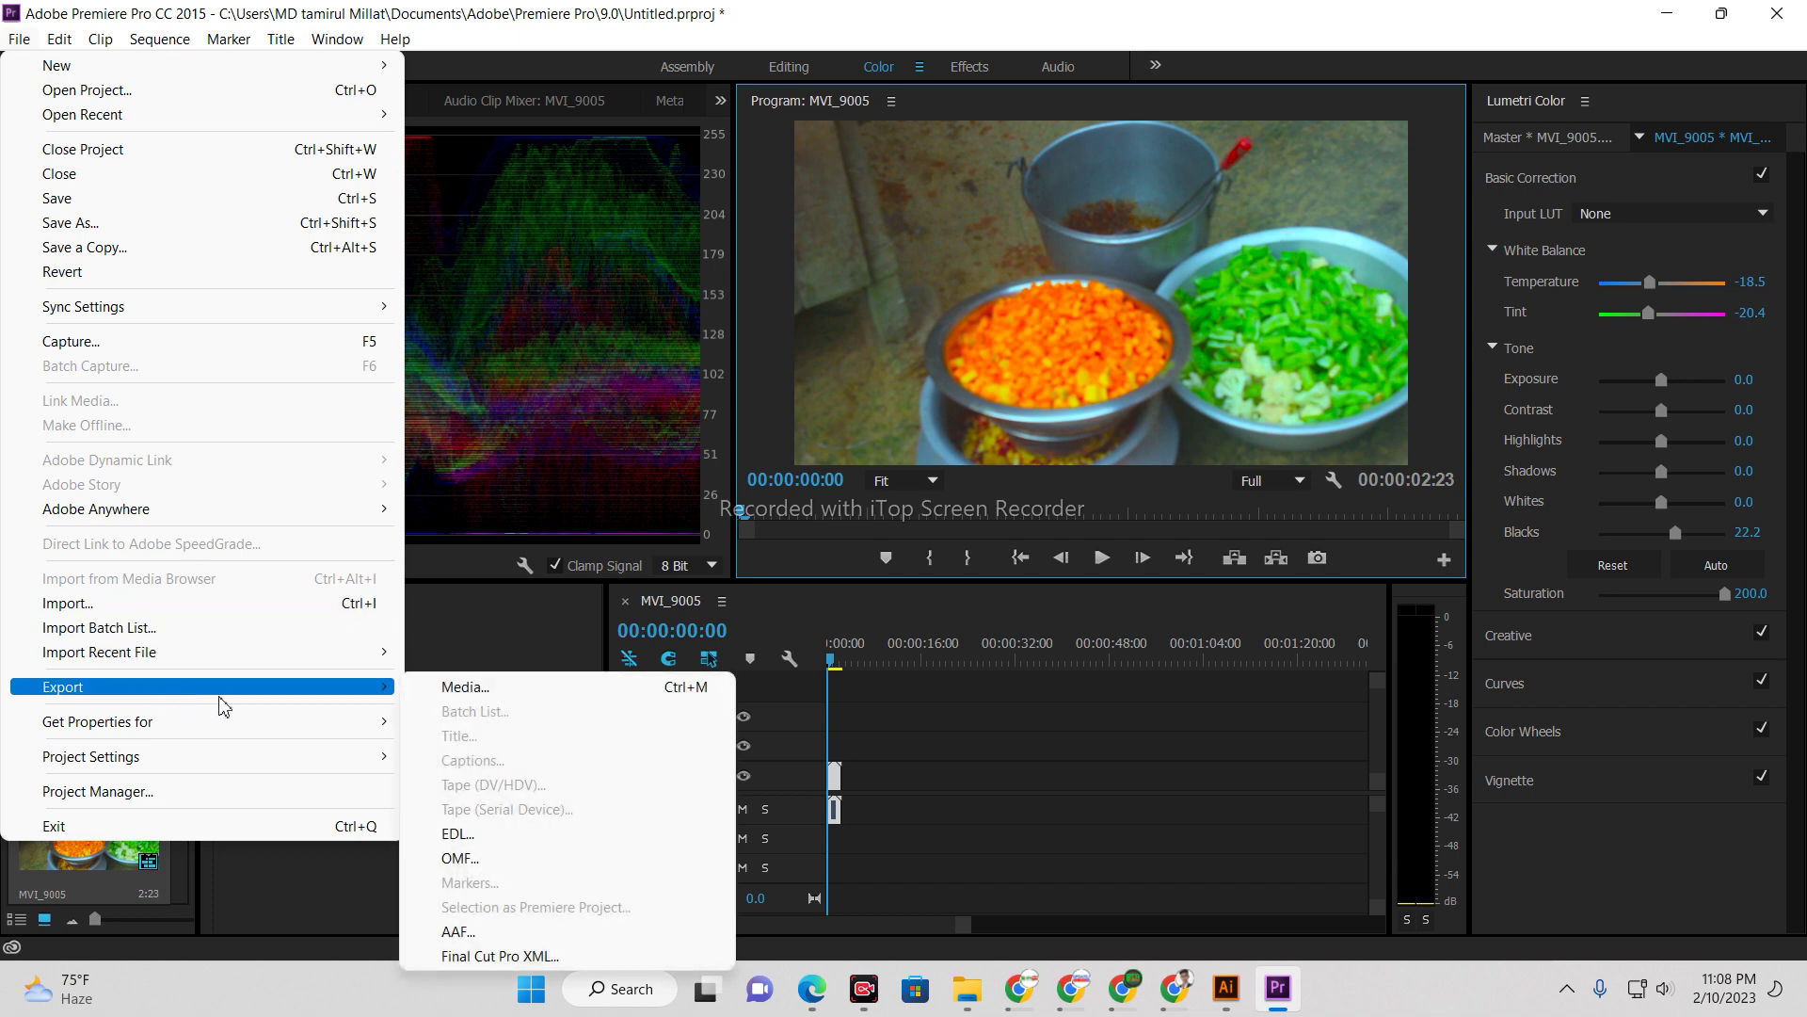
pyautogui.click(510, 688)
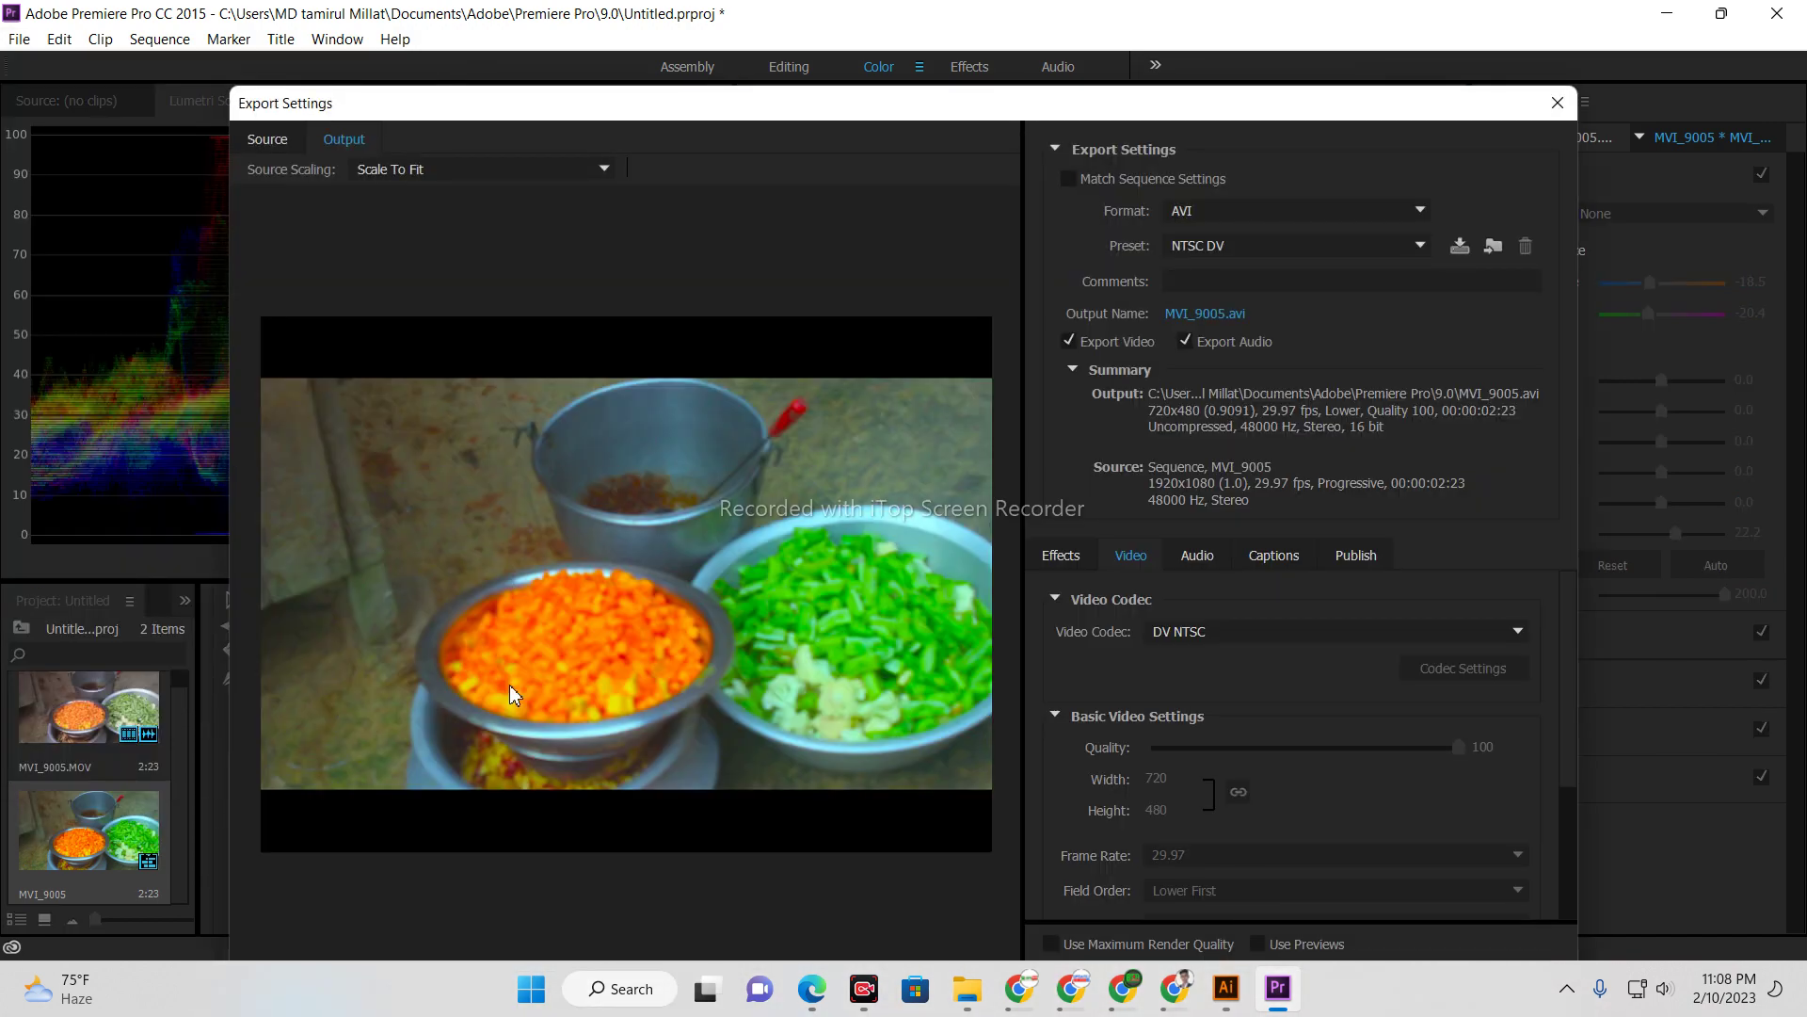
pyautogui.click(1286, 211)
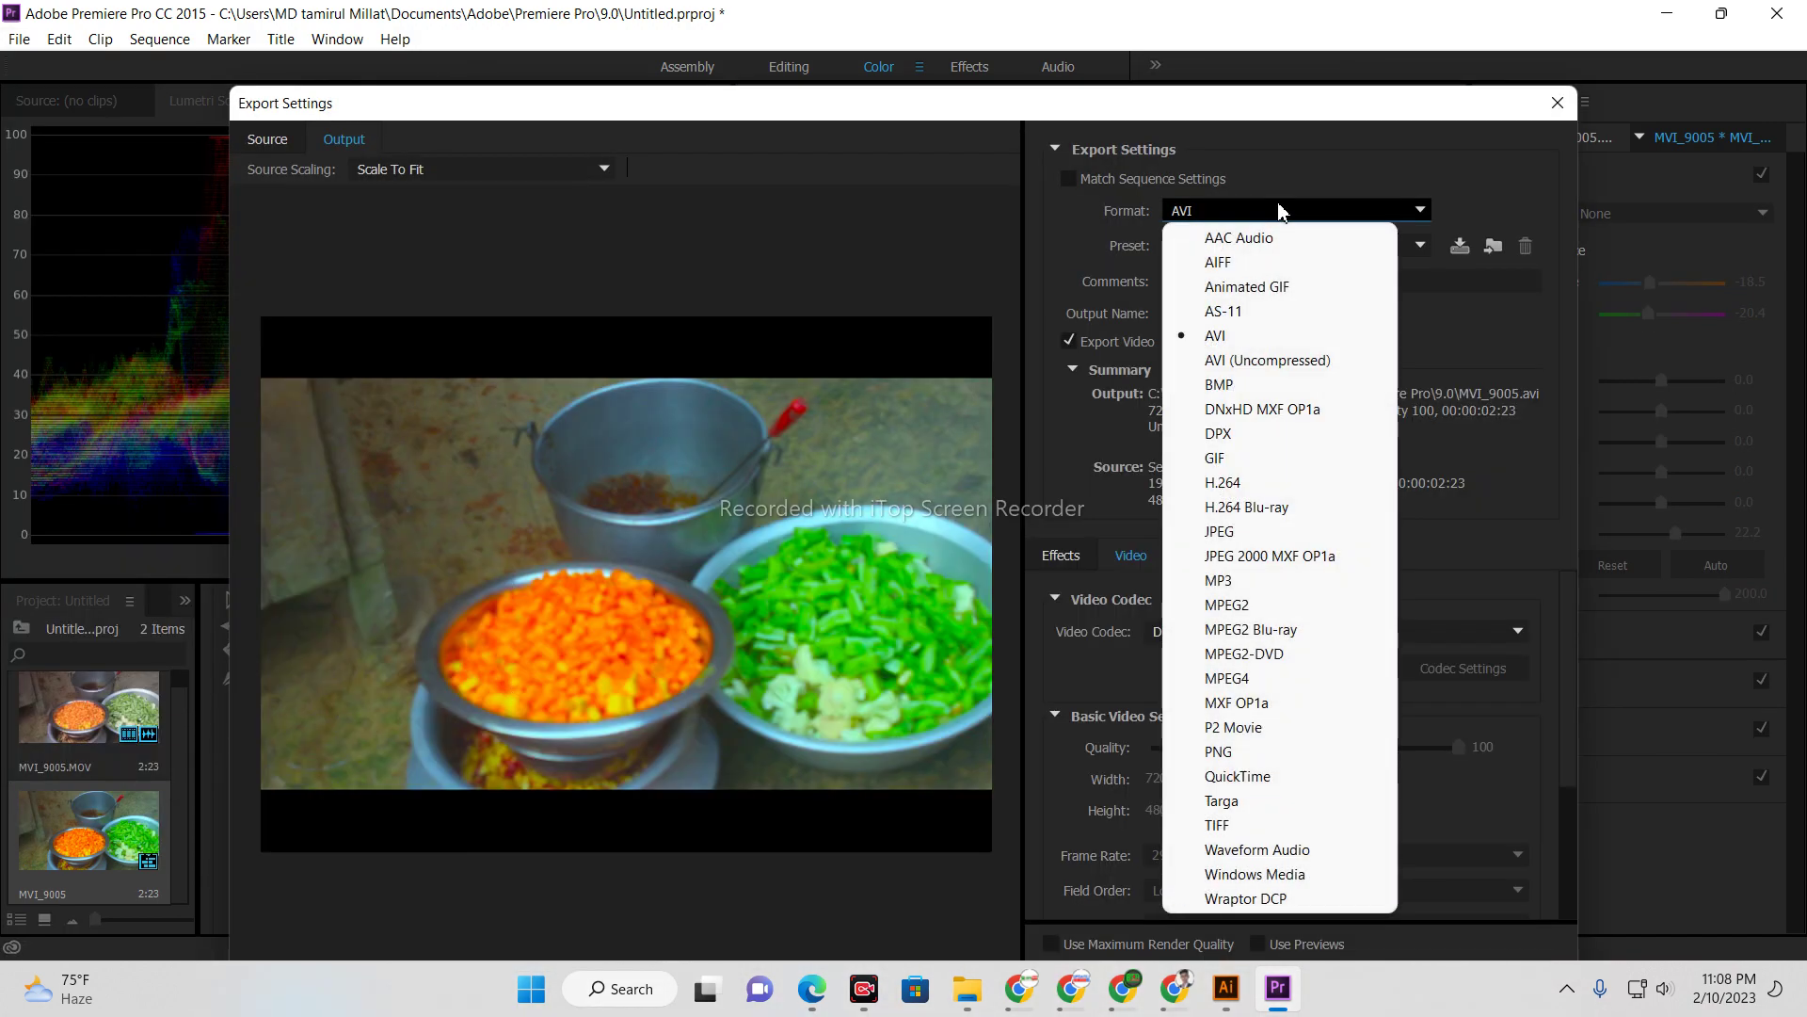
pyautogui.click(1243, 482)
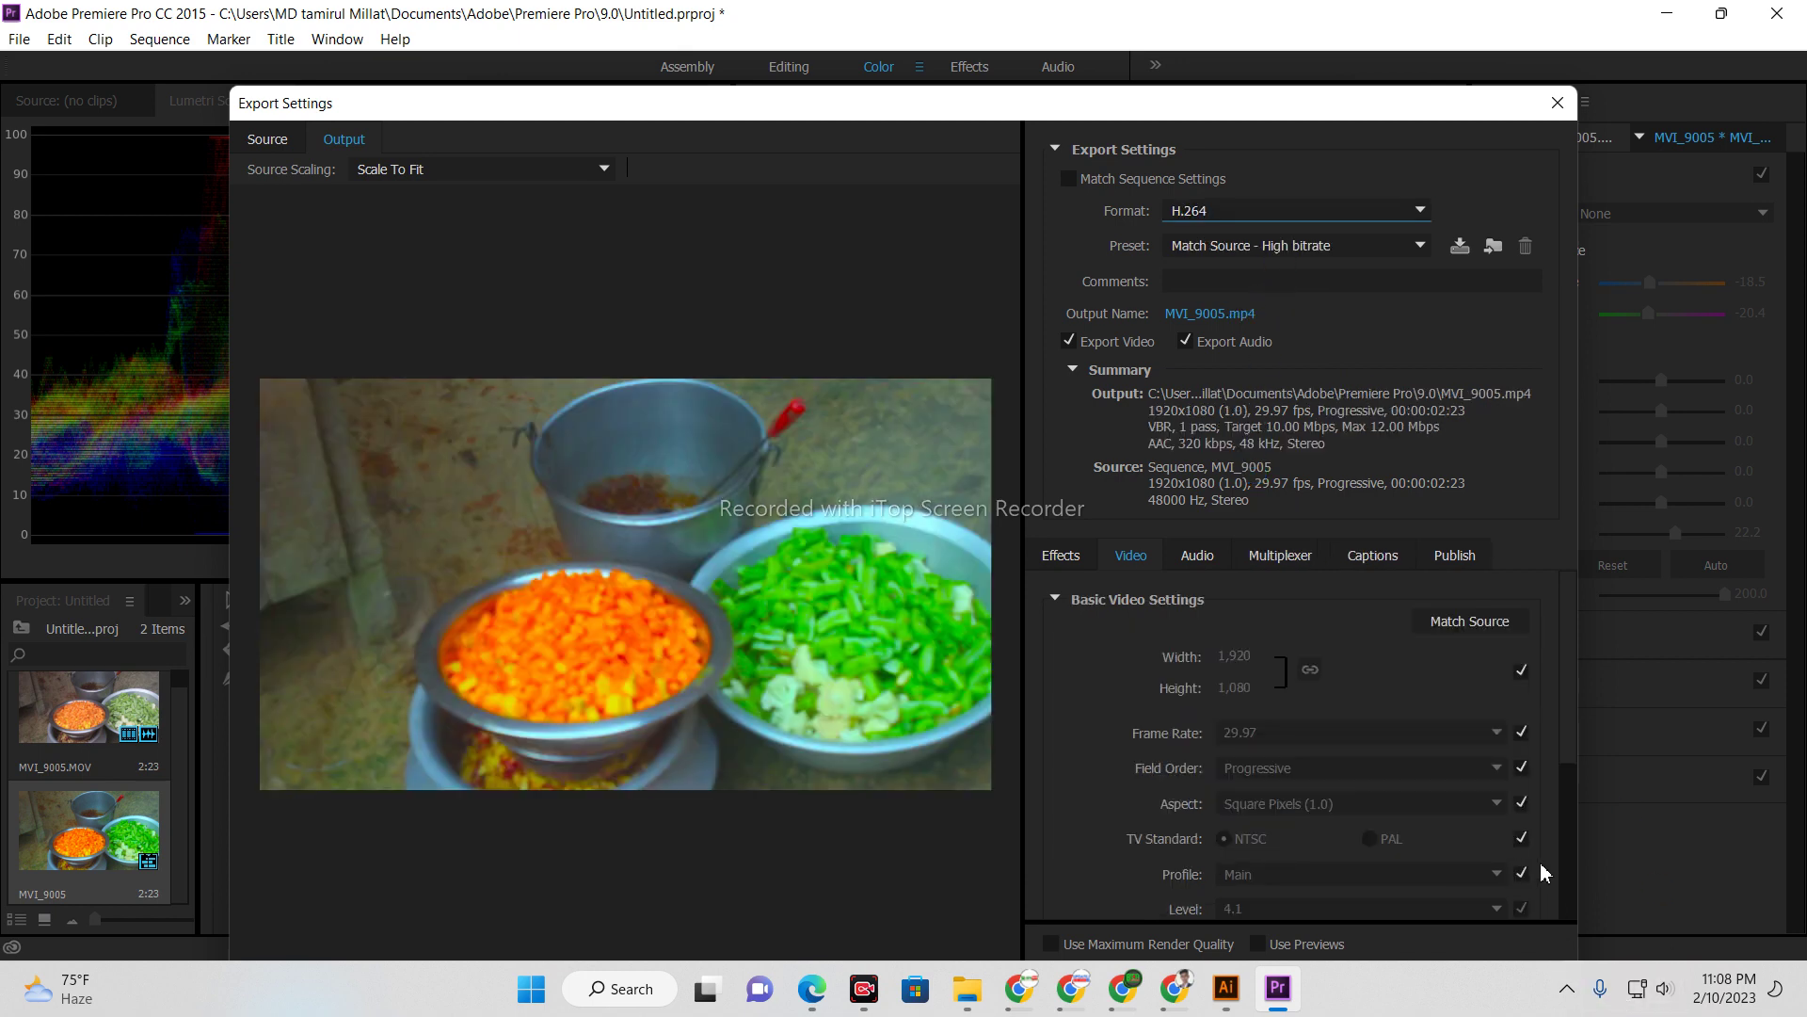
# Set the export preset to YouTube 1080p HD.
pyautogui.click(1421, 245)
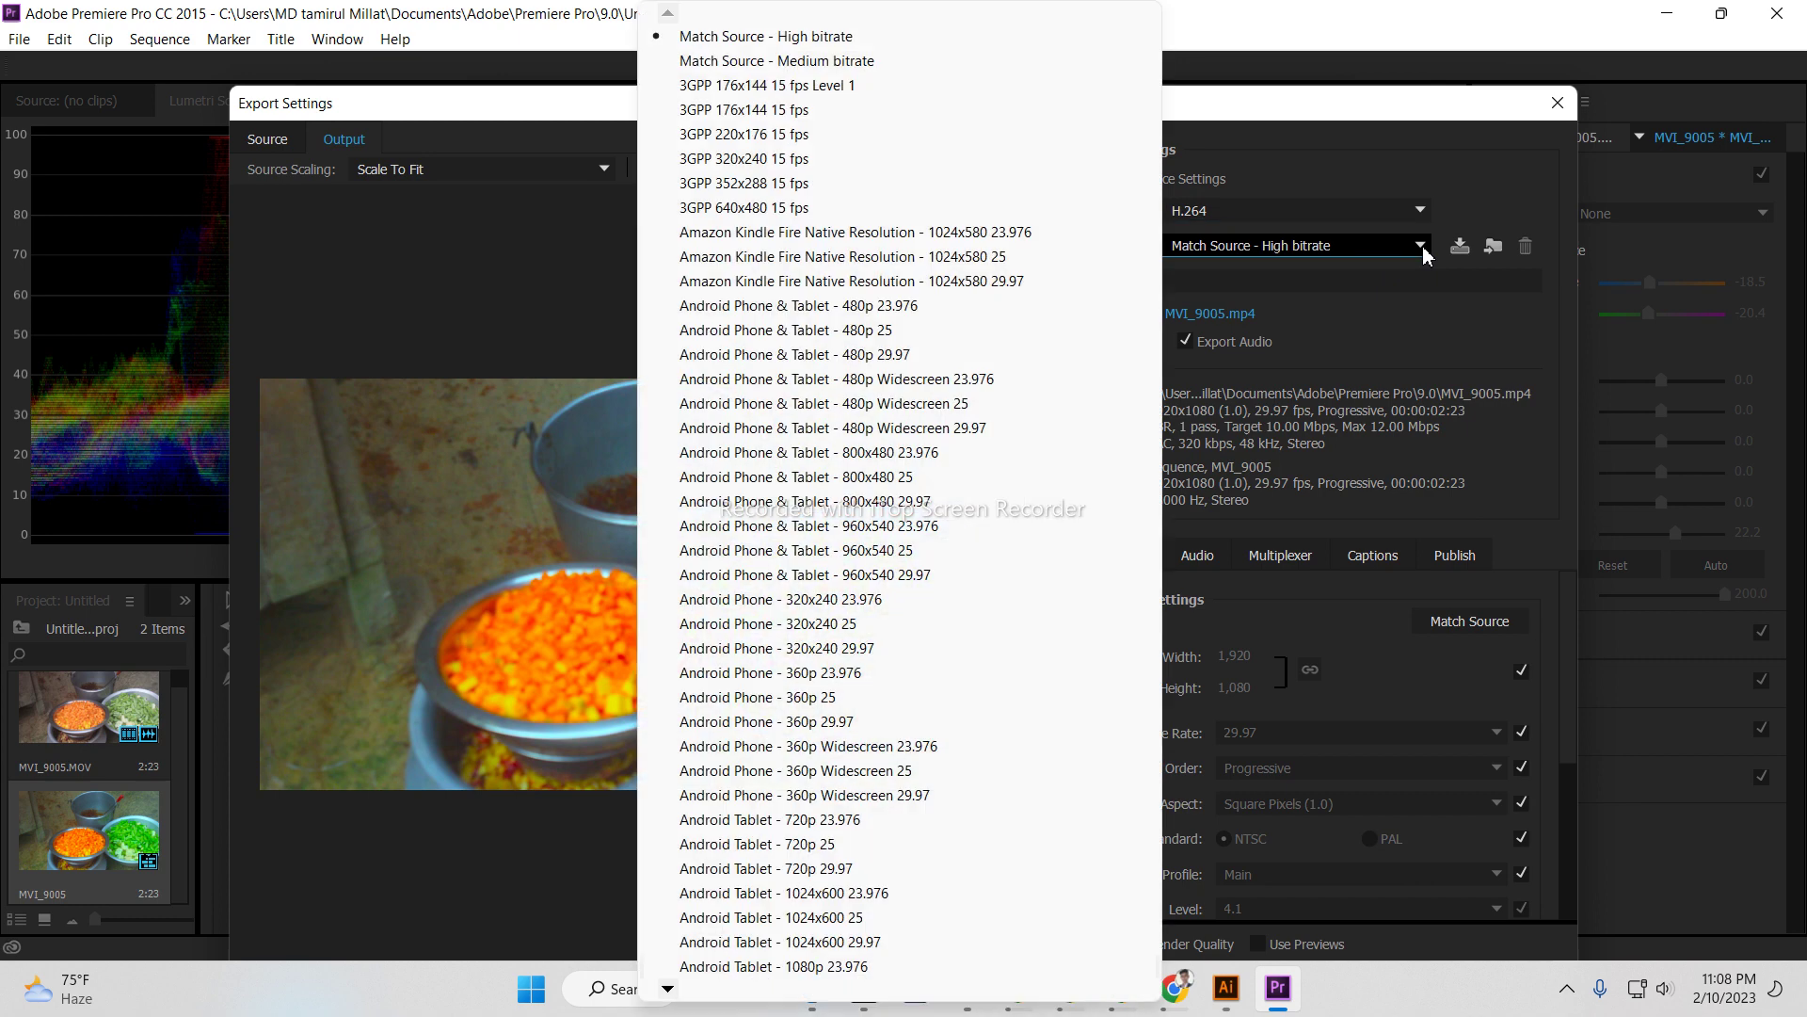
pyautogui.click(667, 990)
pyautogui.moveTo(668, 990)
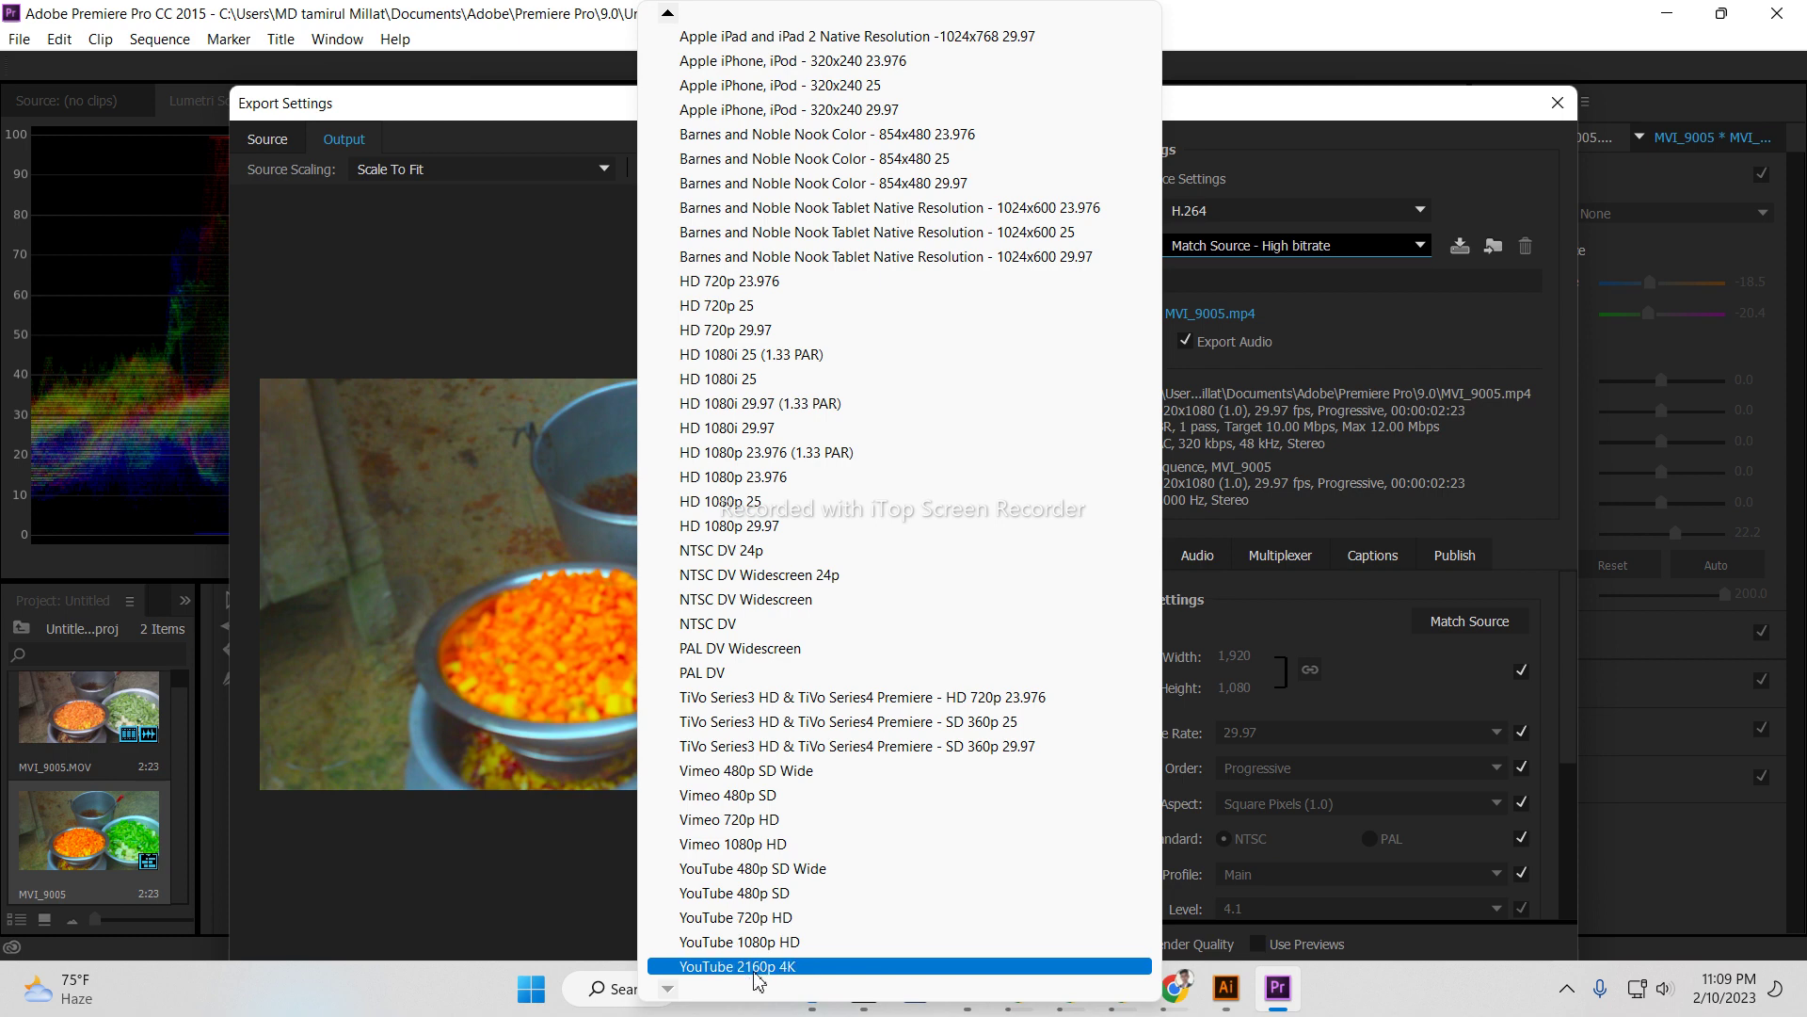
pyautogui.click(793, 943)
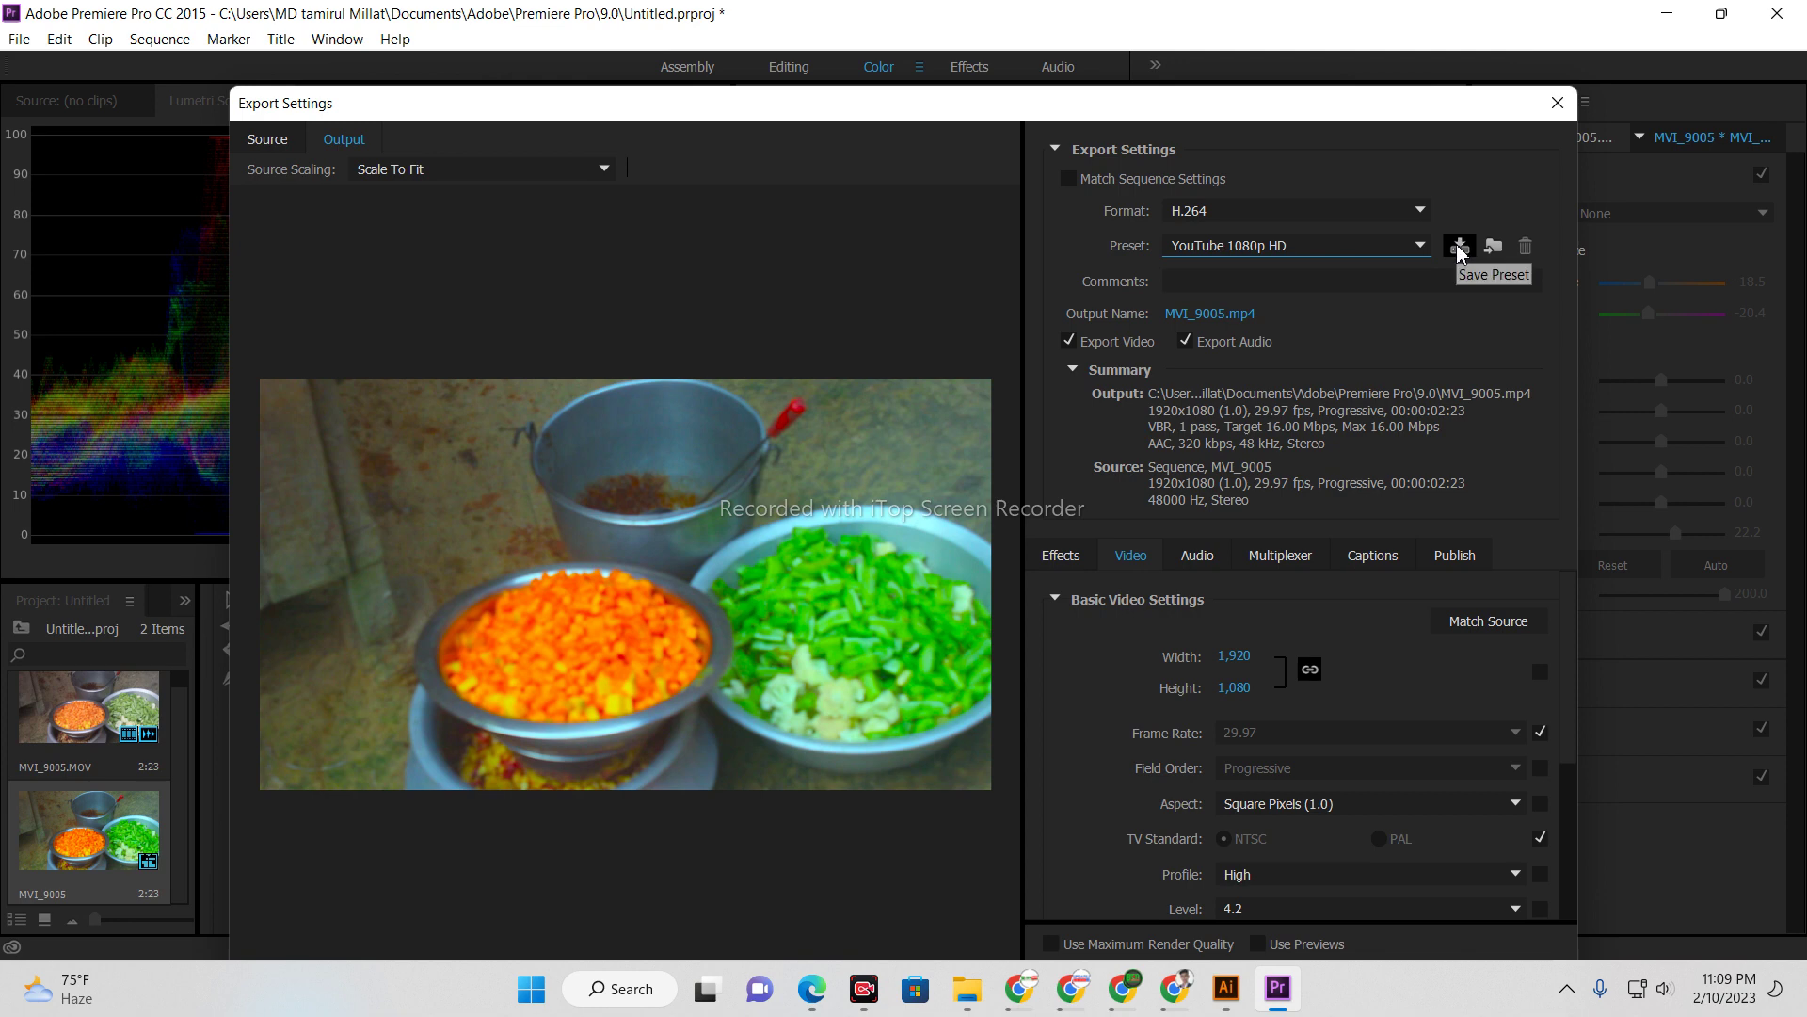
# Set the export video's target bitrate to 14.51 Mbps and its maximum bitrate to 16.75 Mbps.
pyautogui.moveTo(1356, 104); pyautogui.dragTo(1391, 18)
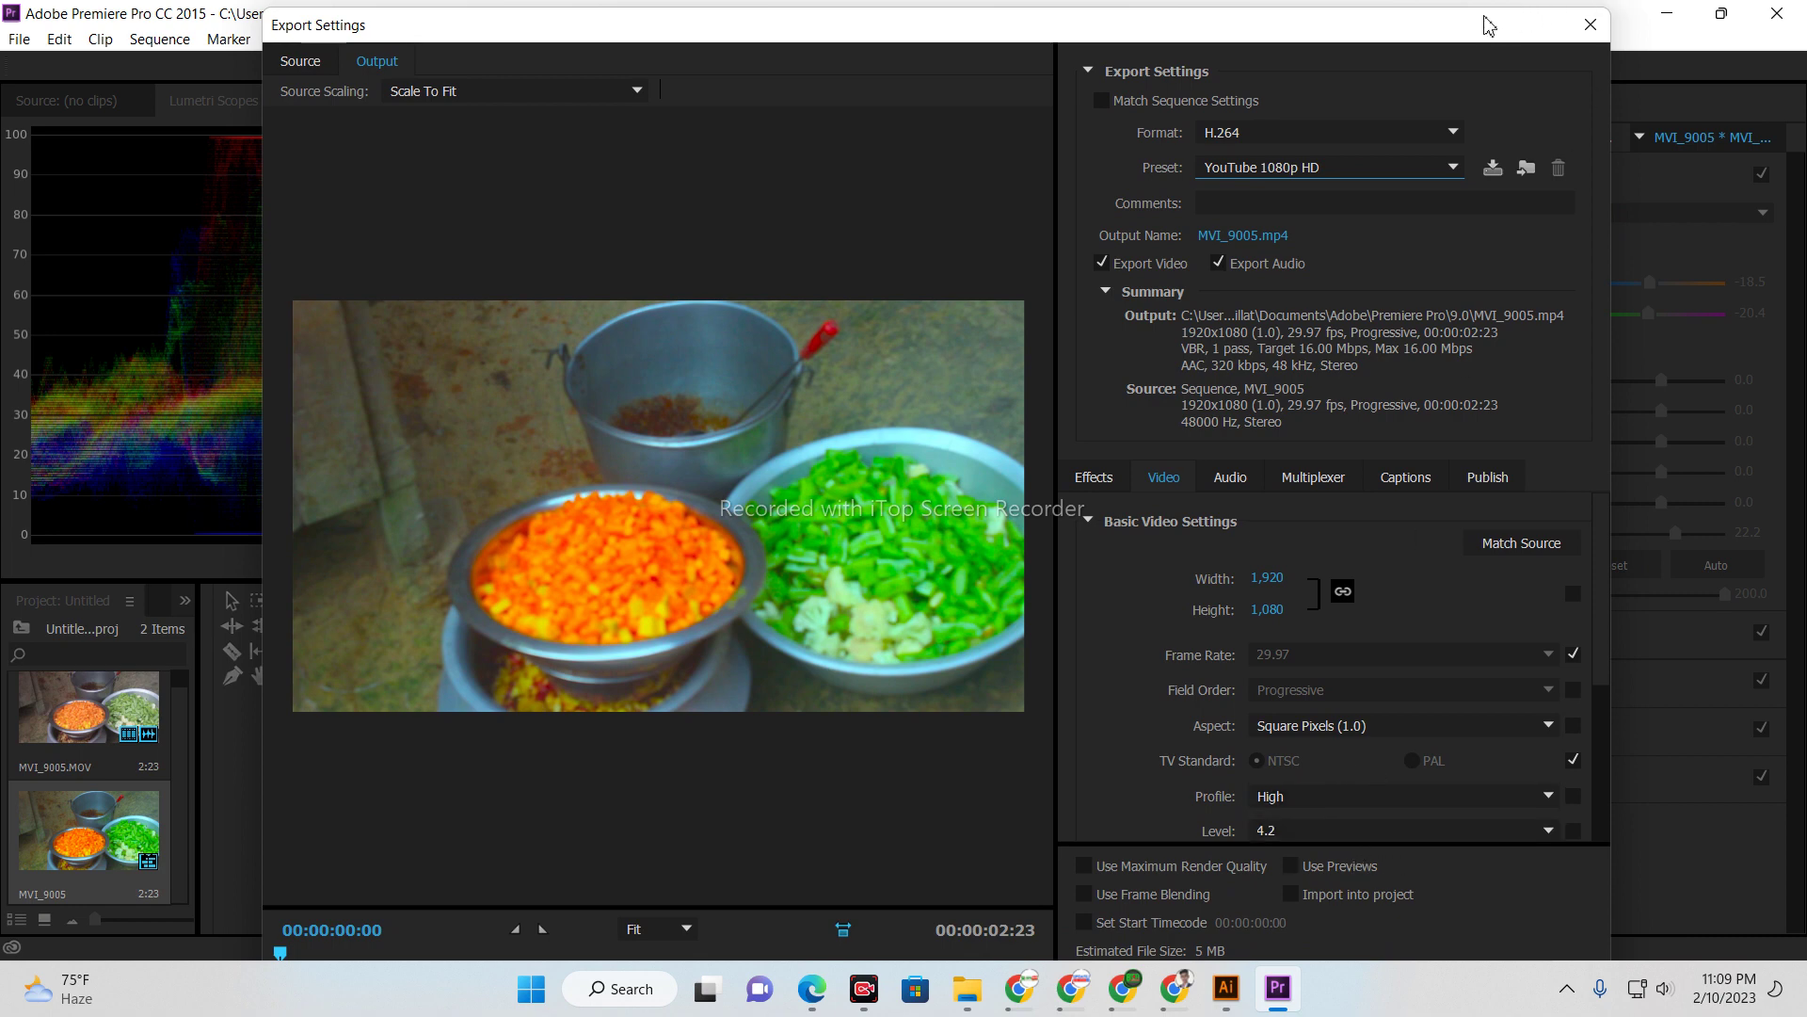
pyautogui.moveTo(1480, 10)
pyautogui.mouseDown()
pyautogui.moveTo(1449, 210)
pyautogui.moveTo(1576, 238)
pyautogui.moveTo(1481, 196)
pyautogui.moveTo(1474, 21)
pyautogui.mouseUp()
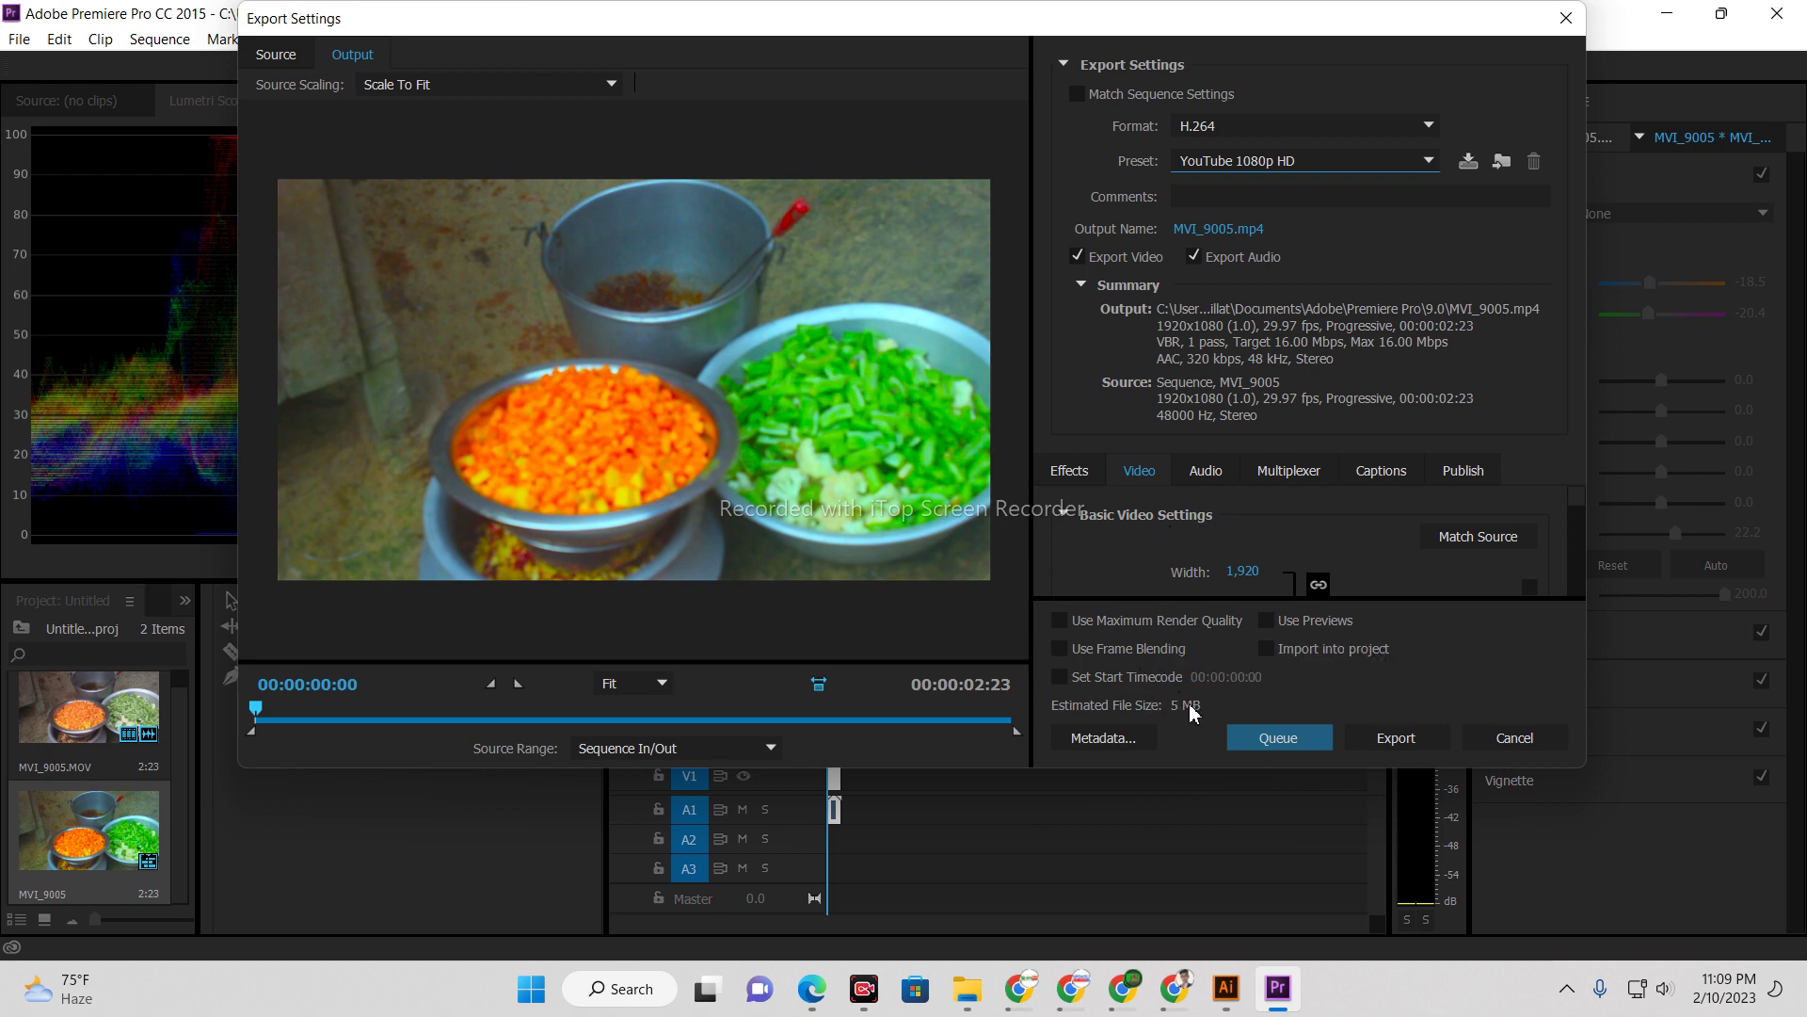
pyautogui.click(1071, 513)
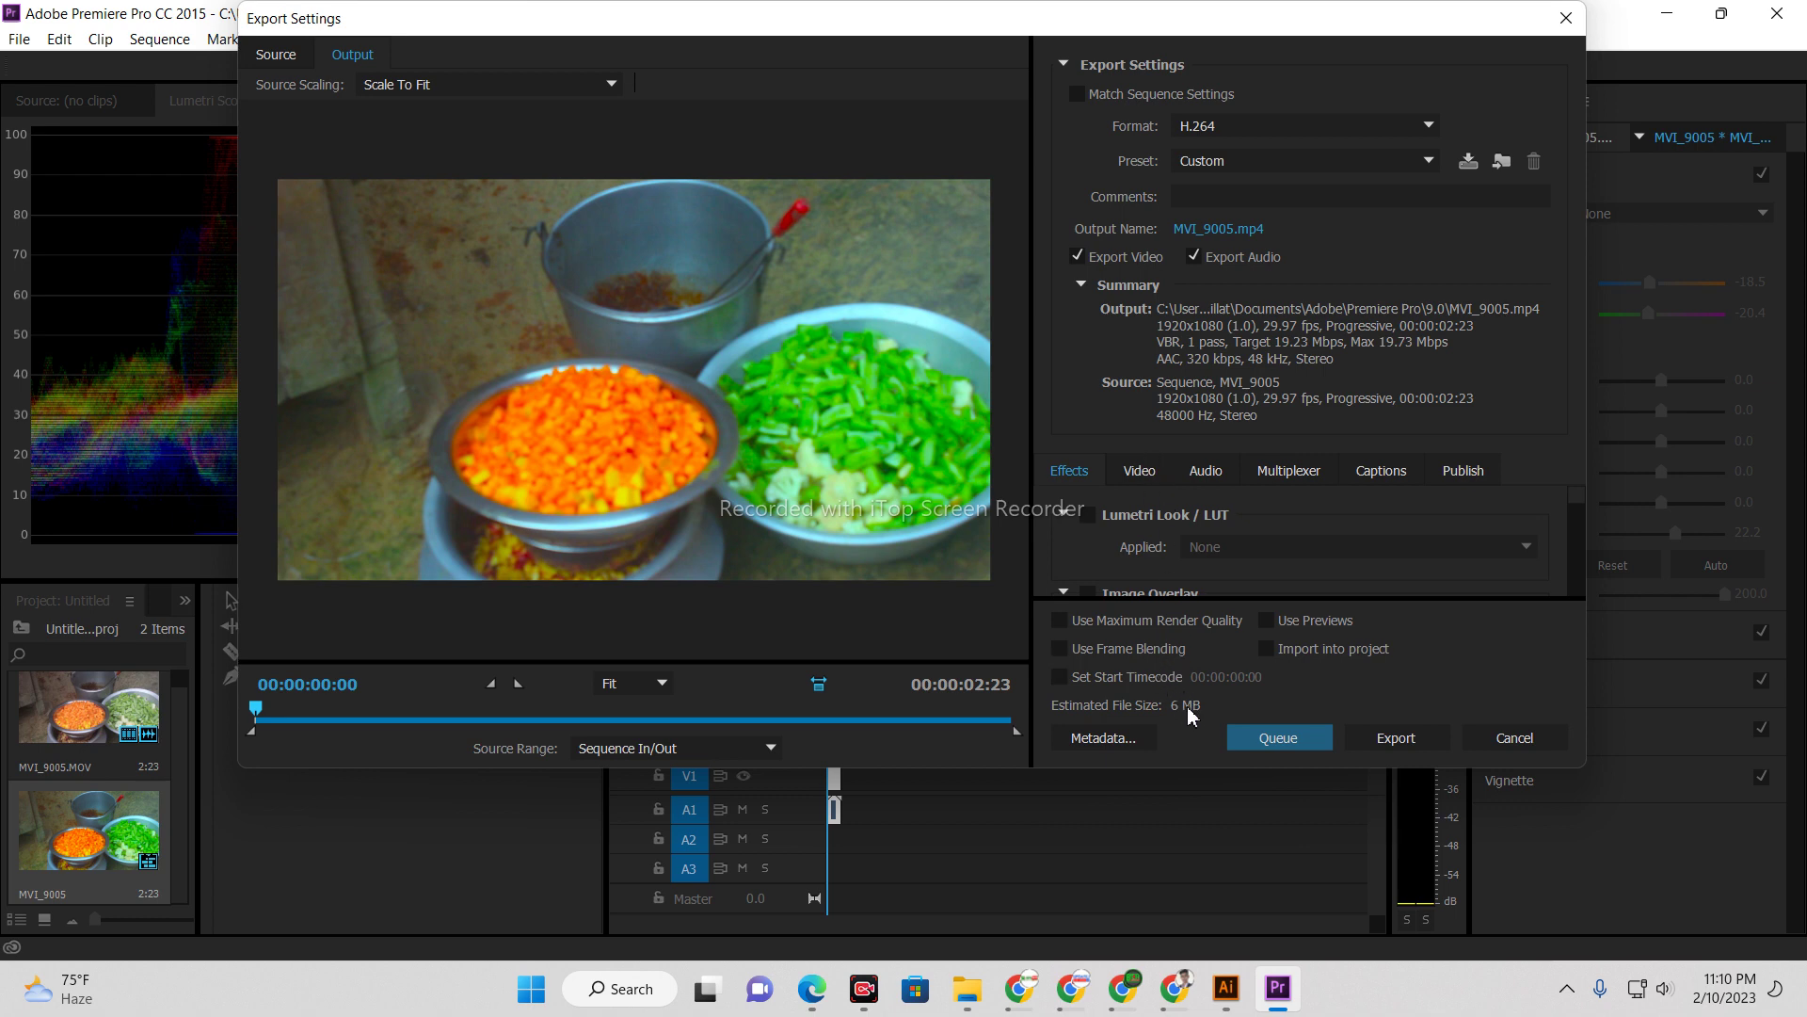
pyautogui.click(1139, 473)
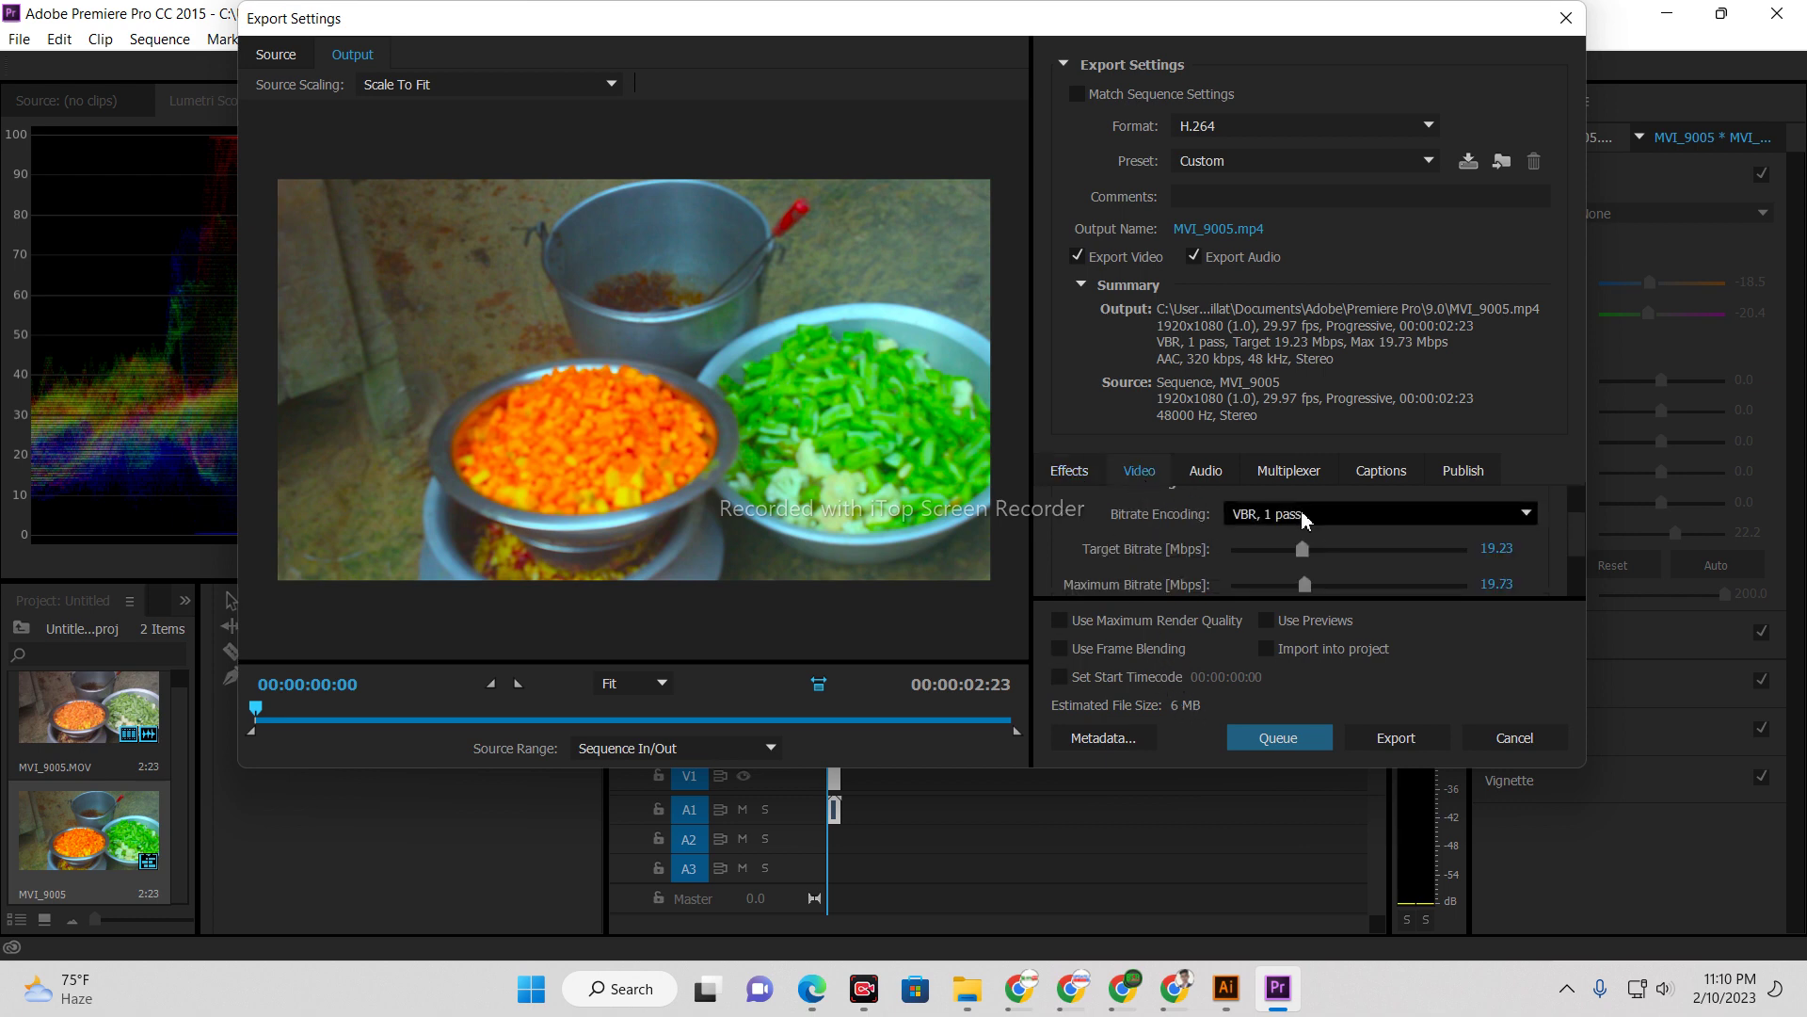
pyautogui.moveTo(1303, 557); pyautogui.dragTo(1286, 591)
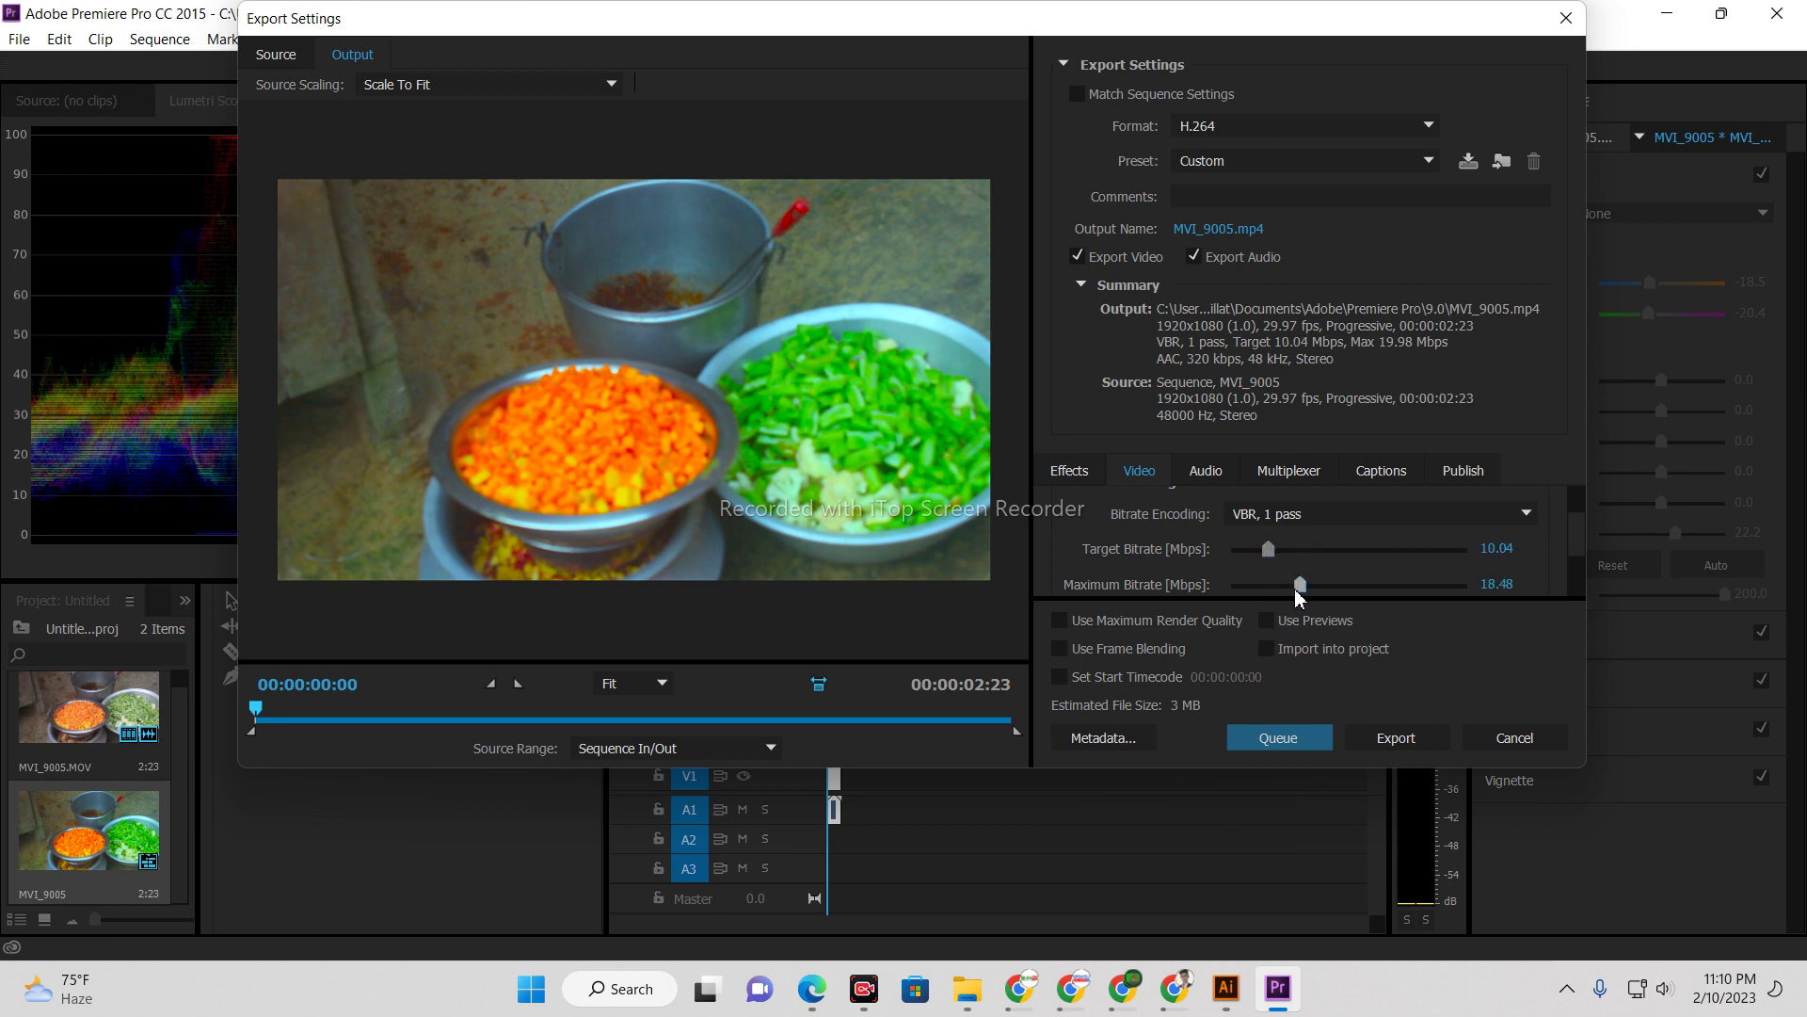
pyautogui.moveTo(1295, 589); pyautogui.dragTo(1285, 549)
# Try CBR as the export's bitrate encoding, and set it back to VBR, 1 pass.
pyautogui.click(1488, 516)
pyautogui.click(1372, 536)
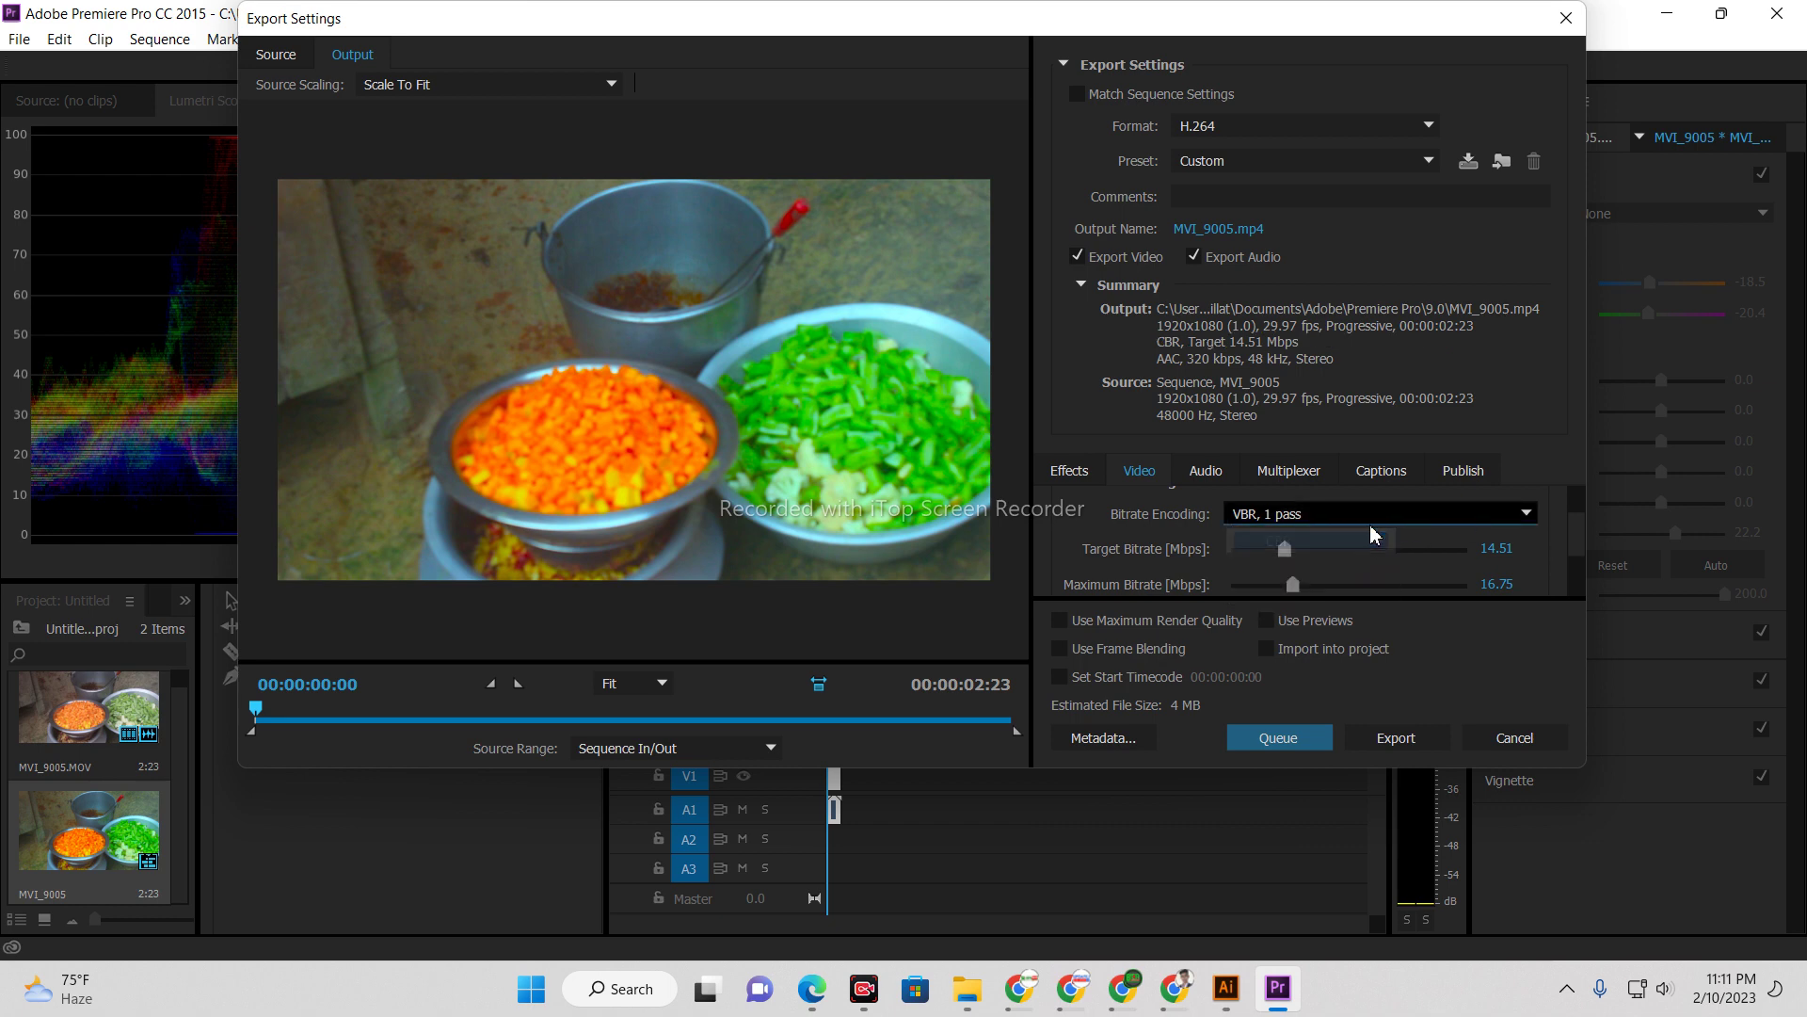
pyautogui.click(1371, 517)
pyautogui.click(1323, 565)
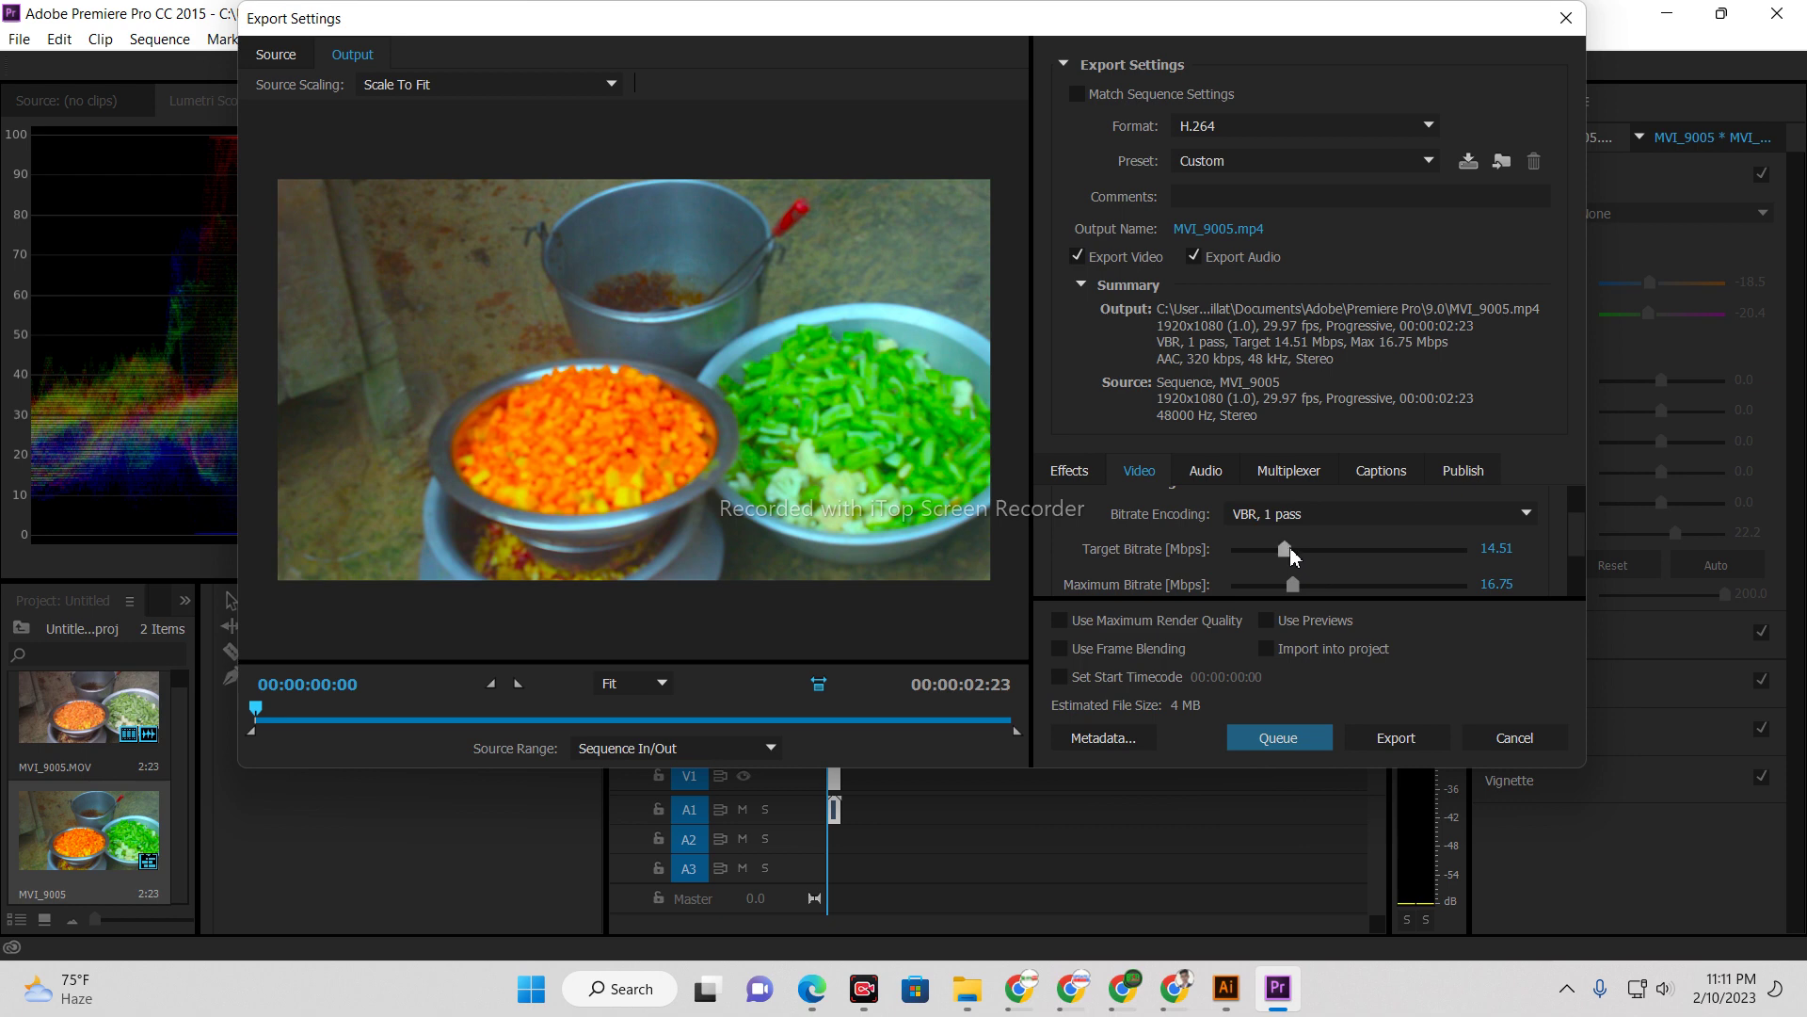
# Export the MVI_9005 sequence to MVI_9005.mp4 with the configured settings.
pyautogui.click(1380, 739)
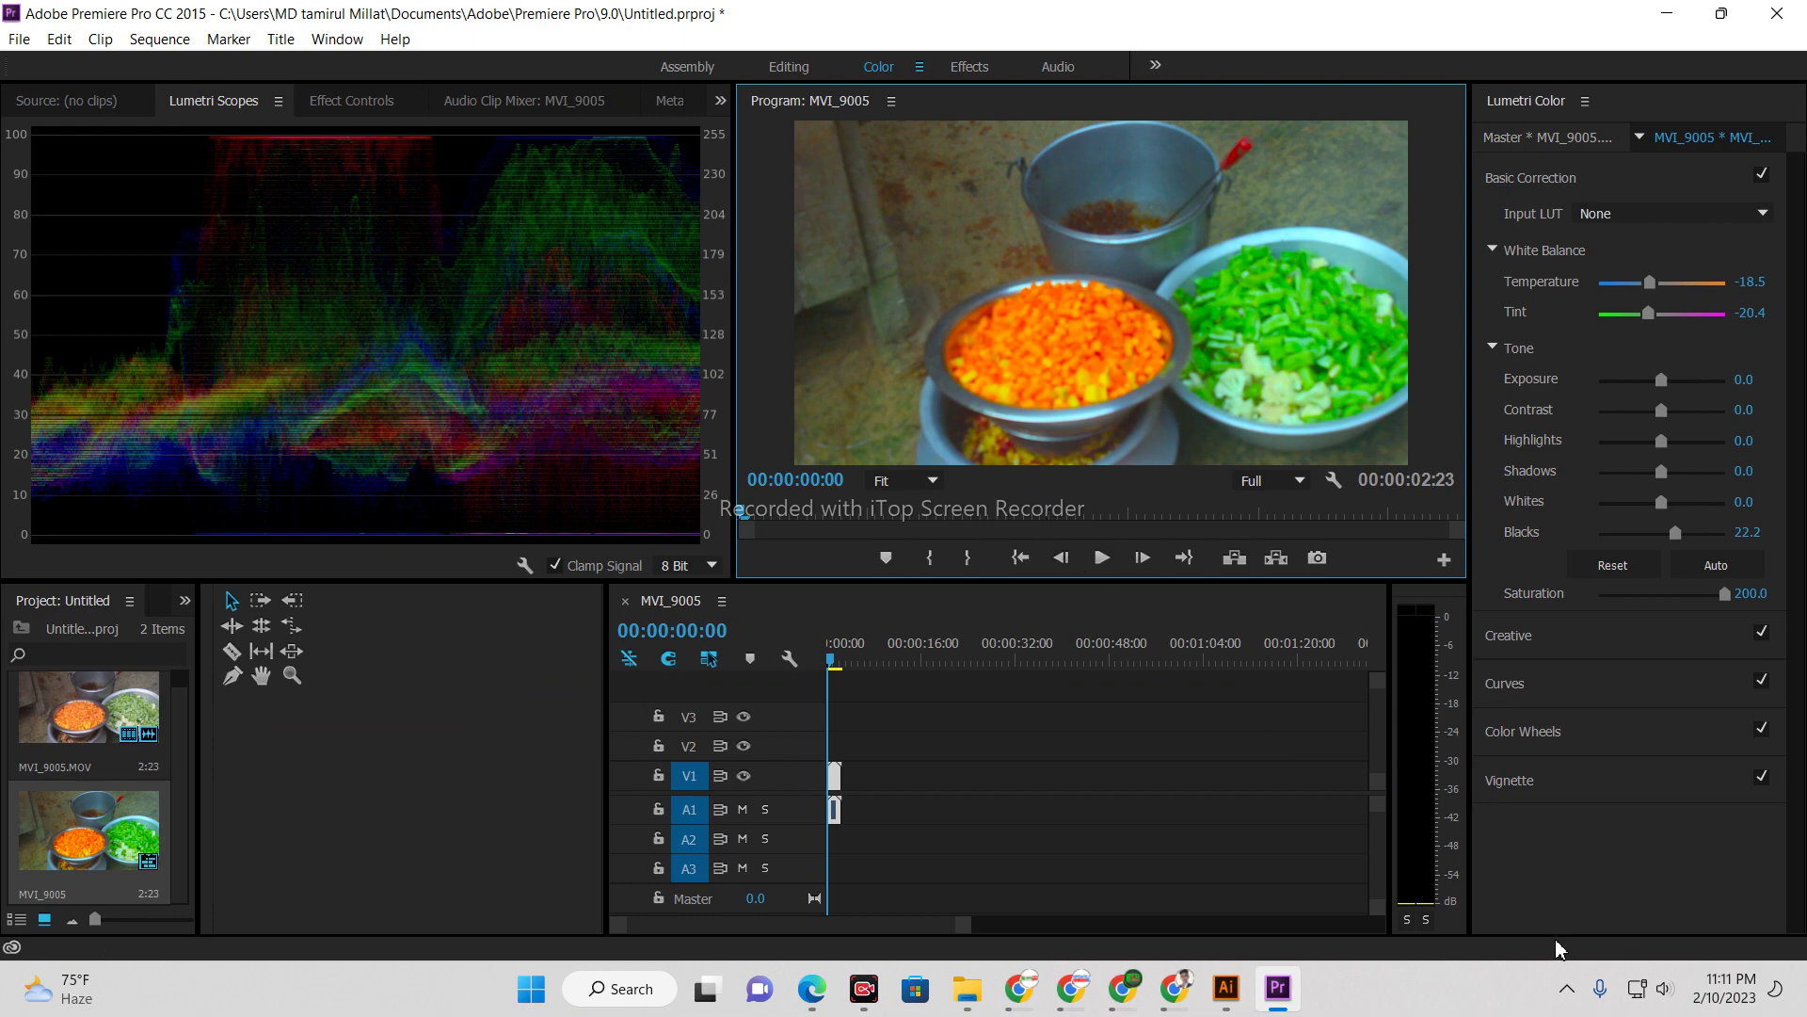
# Switch to File Explorer and open the export's output folder, Documents > Adobe > Premiere Pro > 9.0.
pyautogui.hotkey('alt', 'Tab')
pyautogui.click(83, 371)
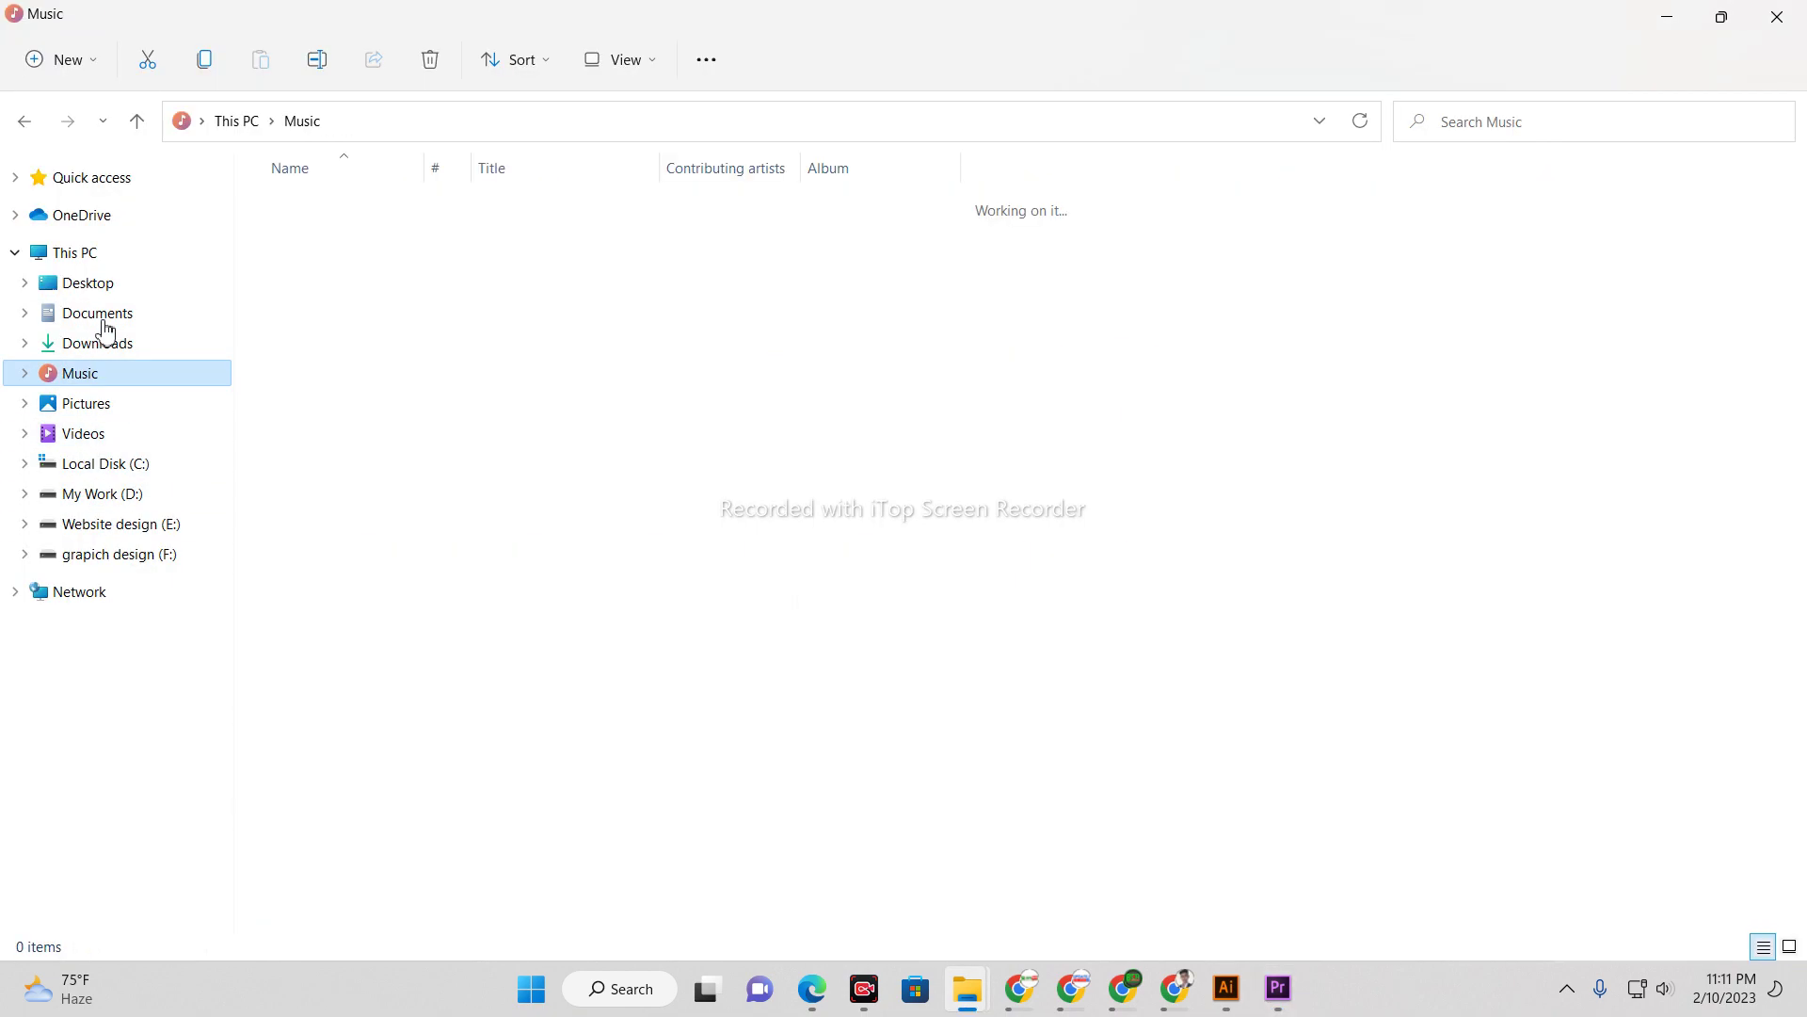
pyautogui.click(105, 314)
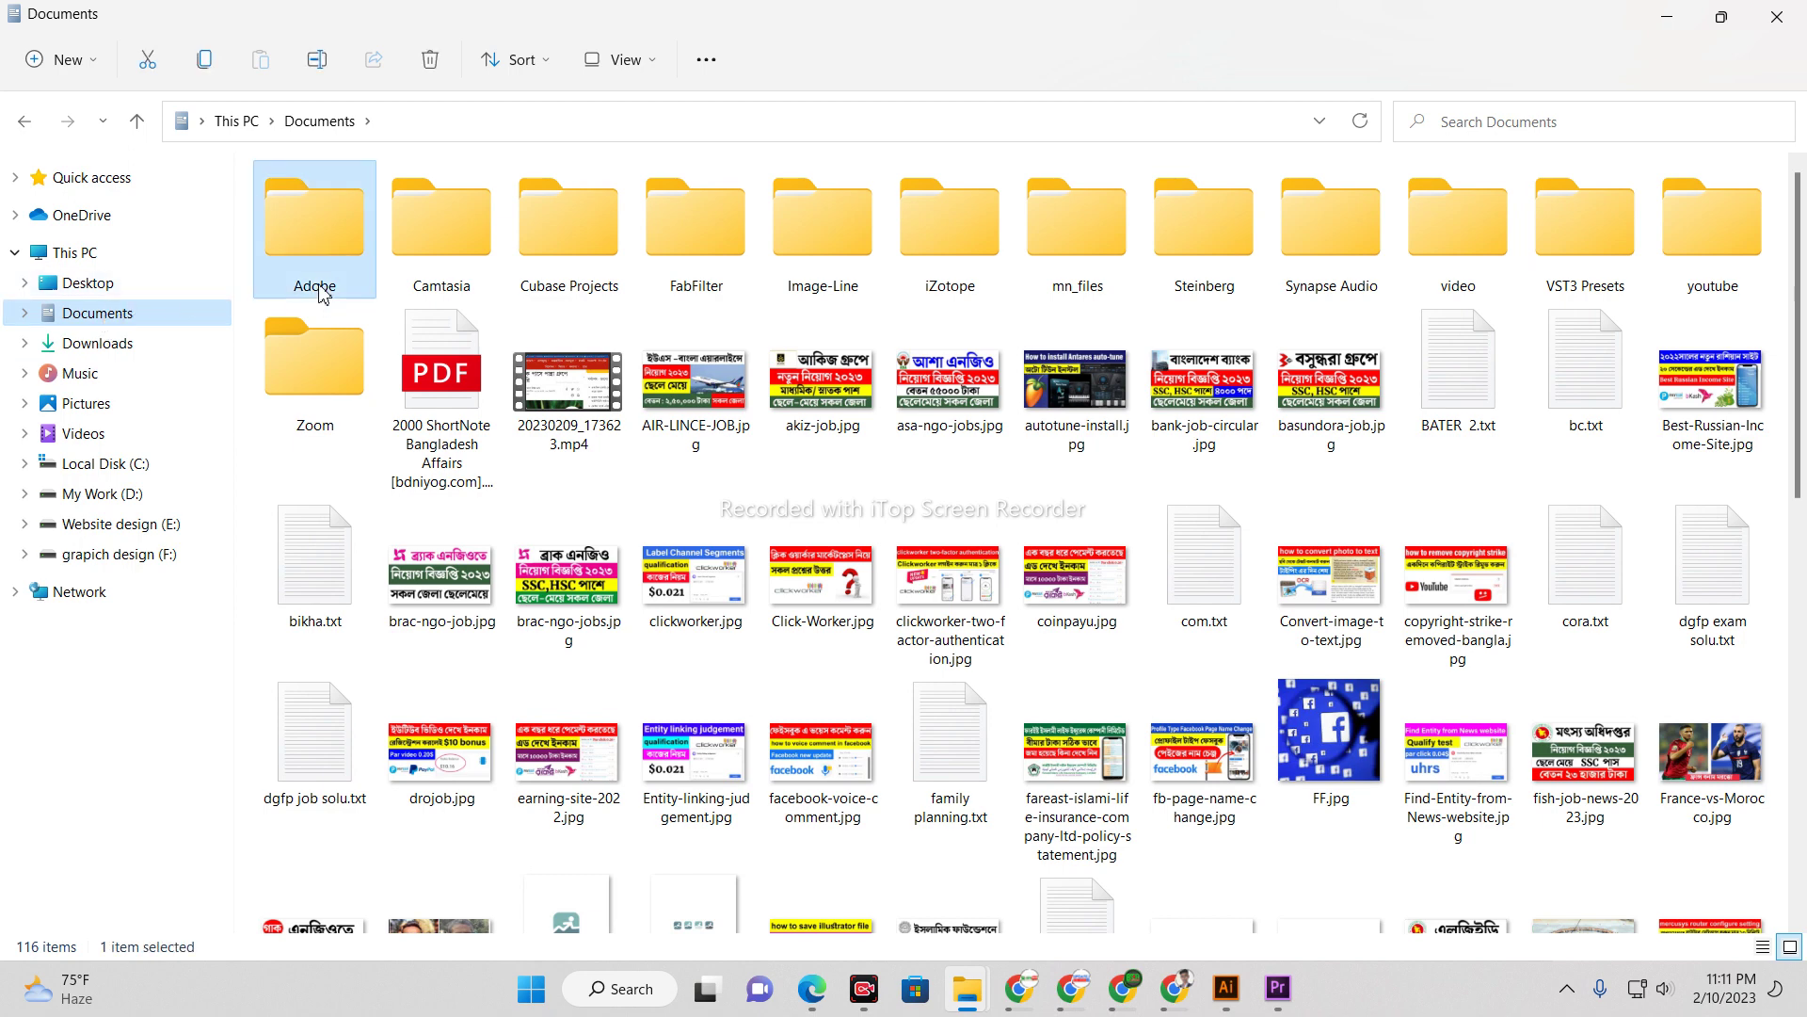
pyautogui.doubleClick(316, 281)
pyautogui.doubleClick(321, 286)
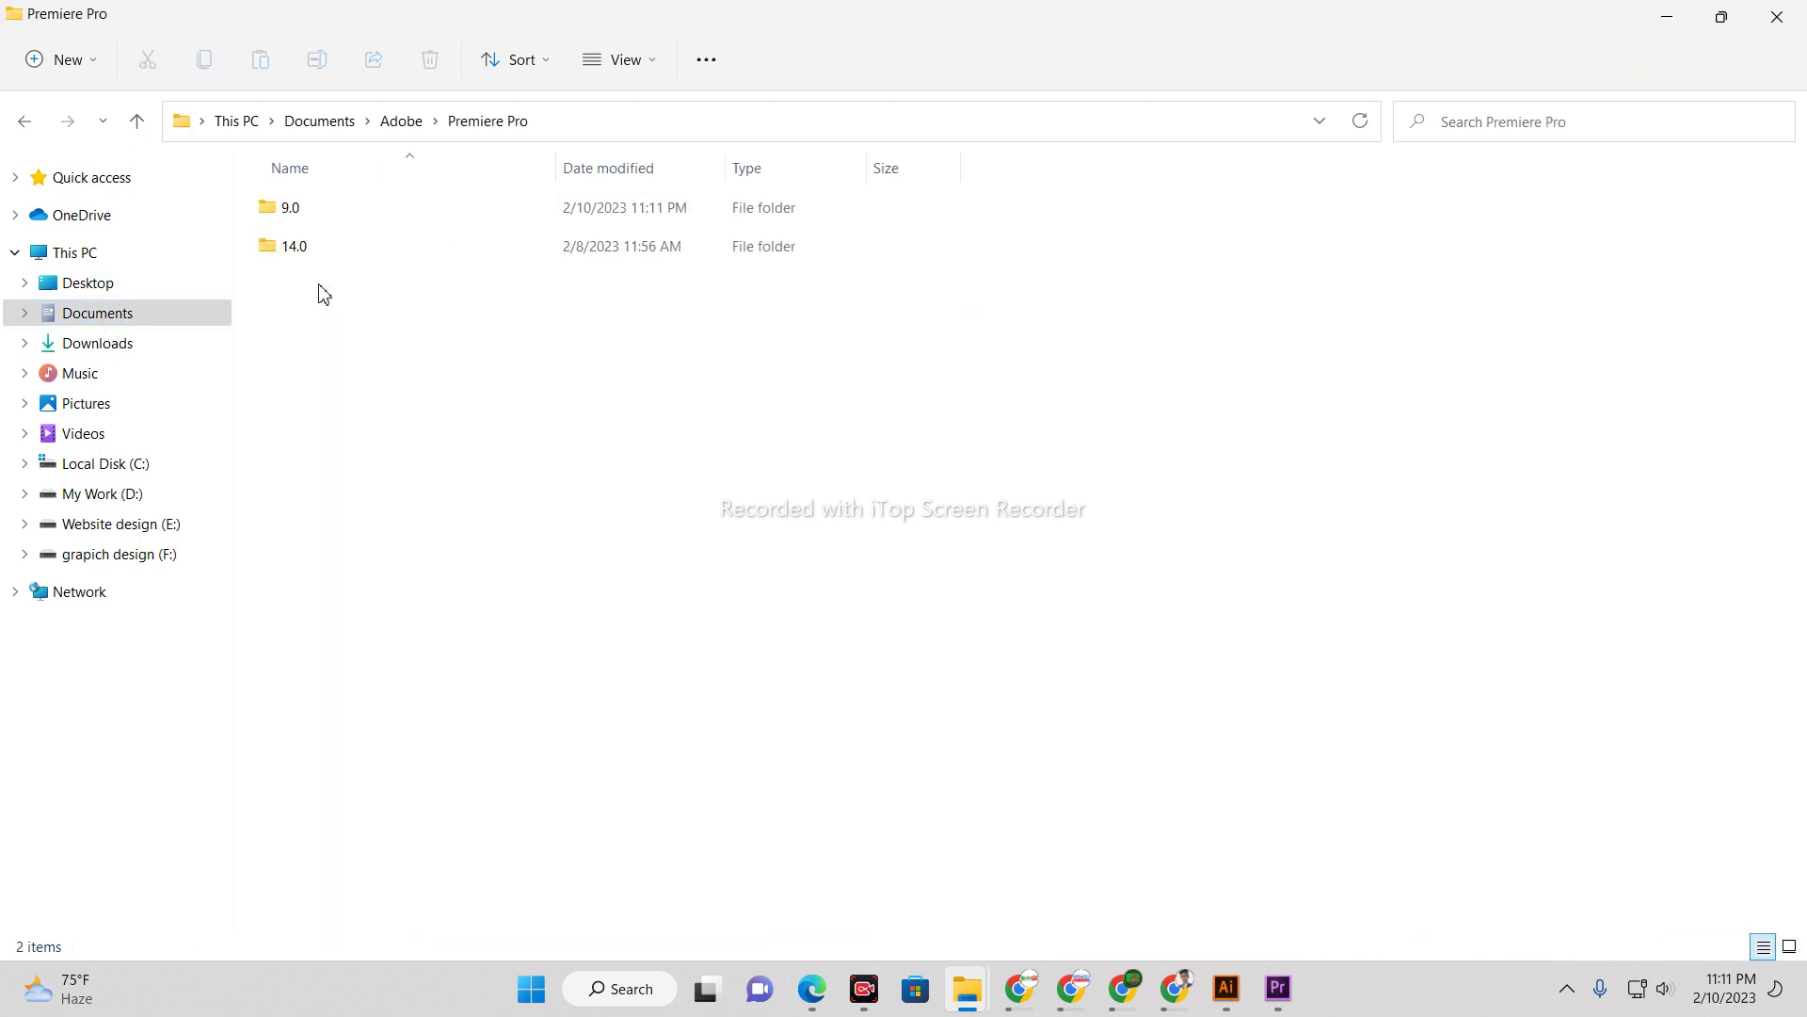
pyautogui.doubleClick(315, 204)
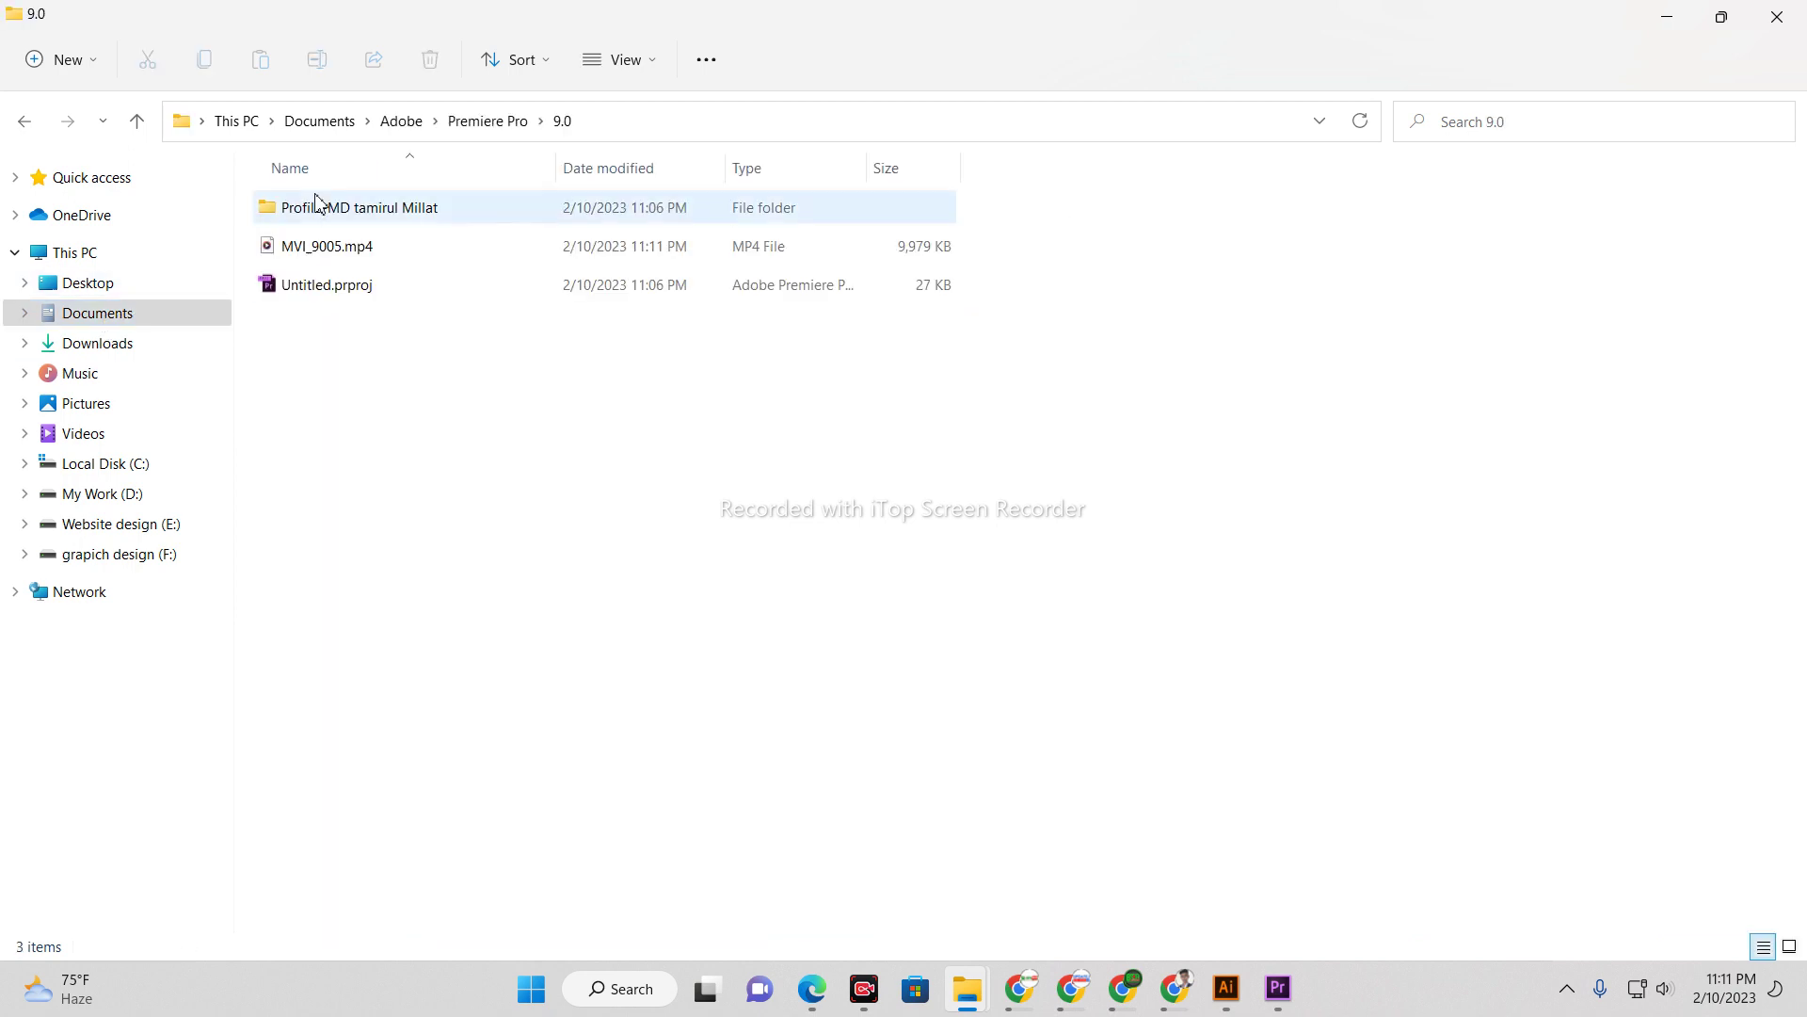
# Play the exported MVI_9005.mp4 in a maximized Media Player to check the result, and close the player.
pyautogui.doubleClick(320, 256)
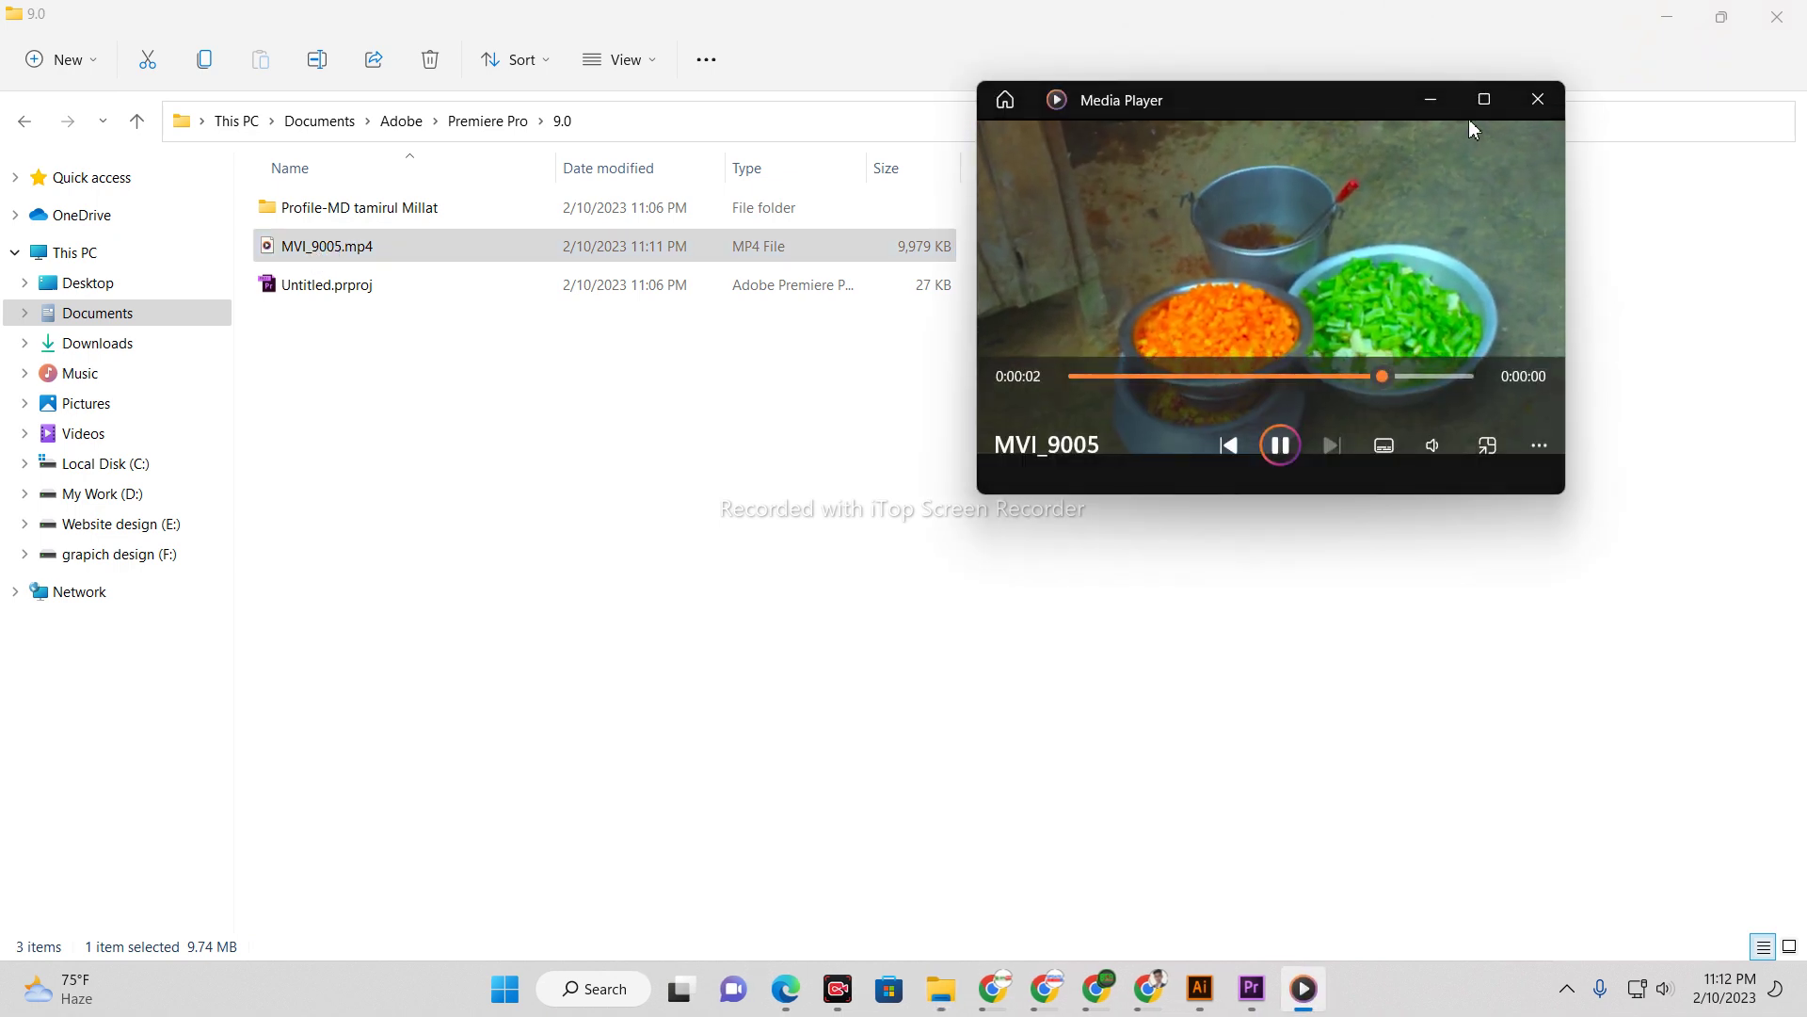
pyautogui.click(1485, 99)
pyautogui.click(442, 843)
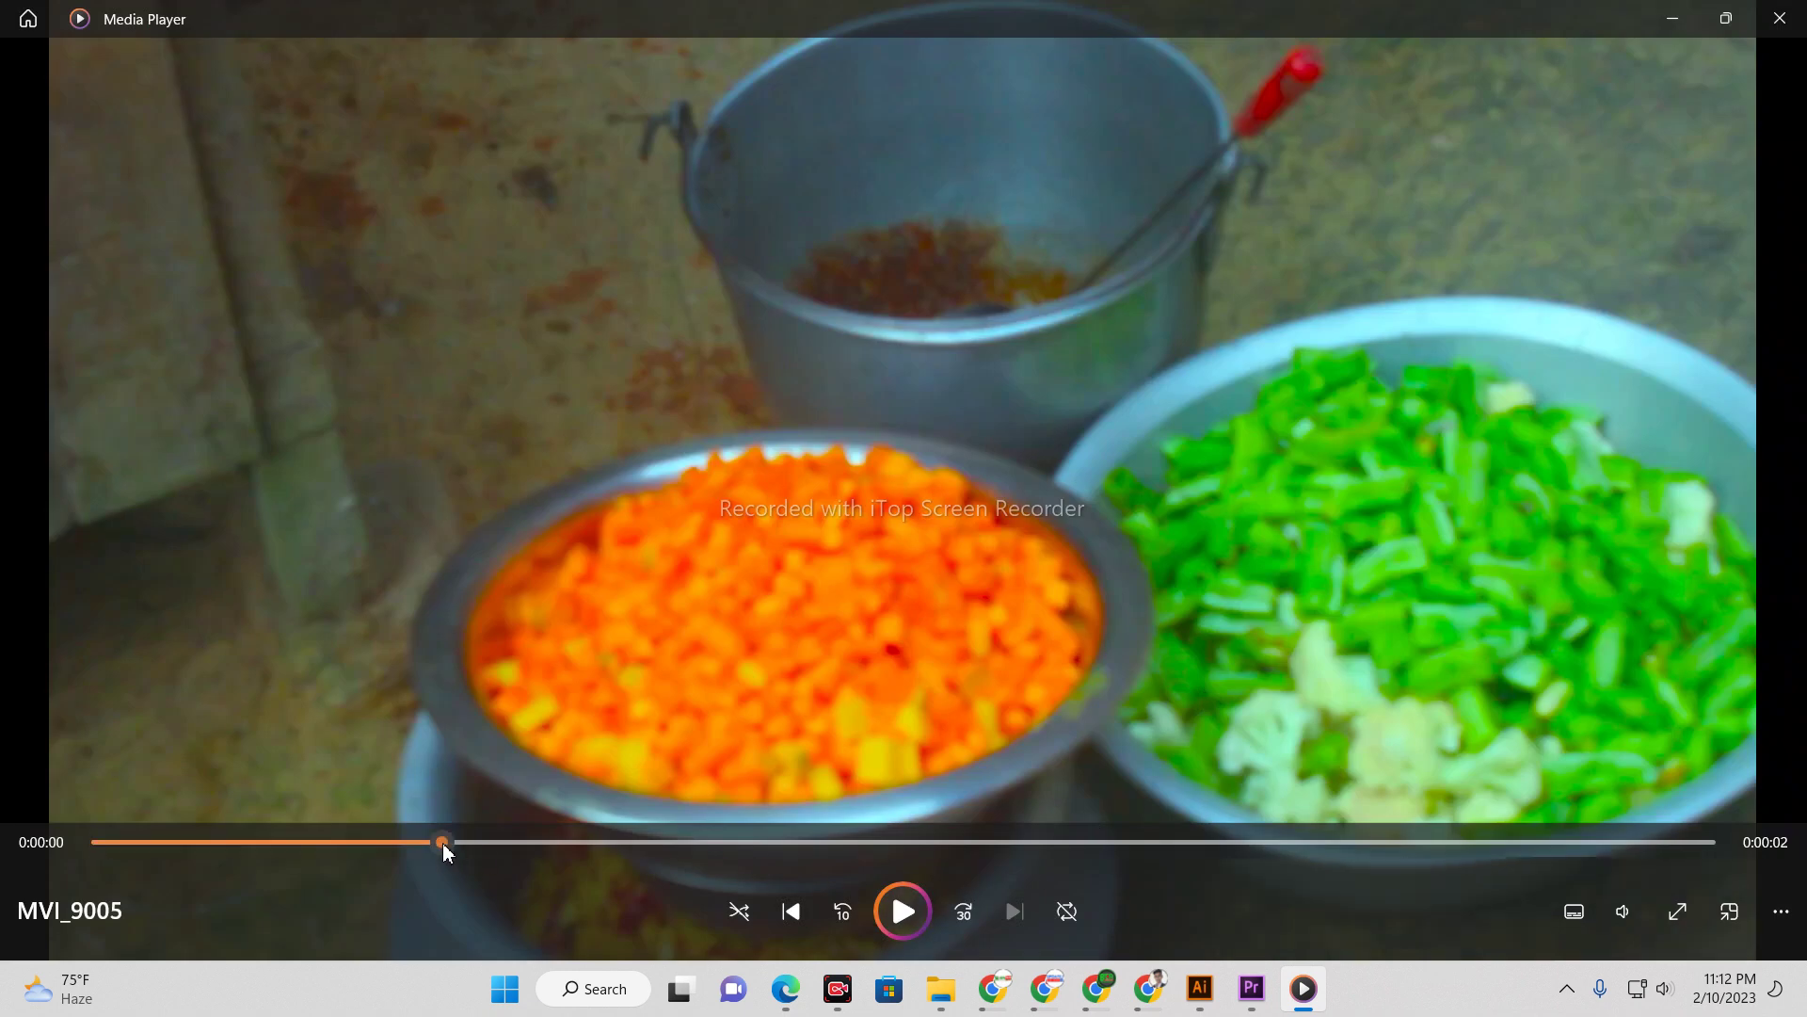
pyautogui.click(922, 919)
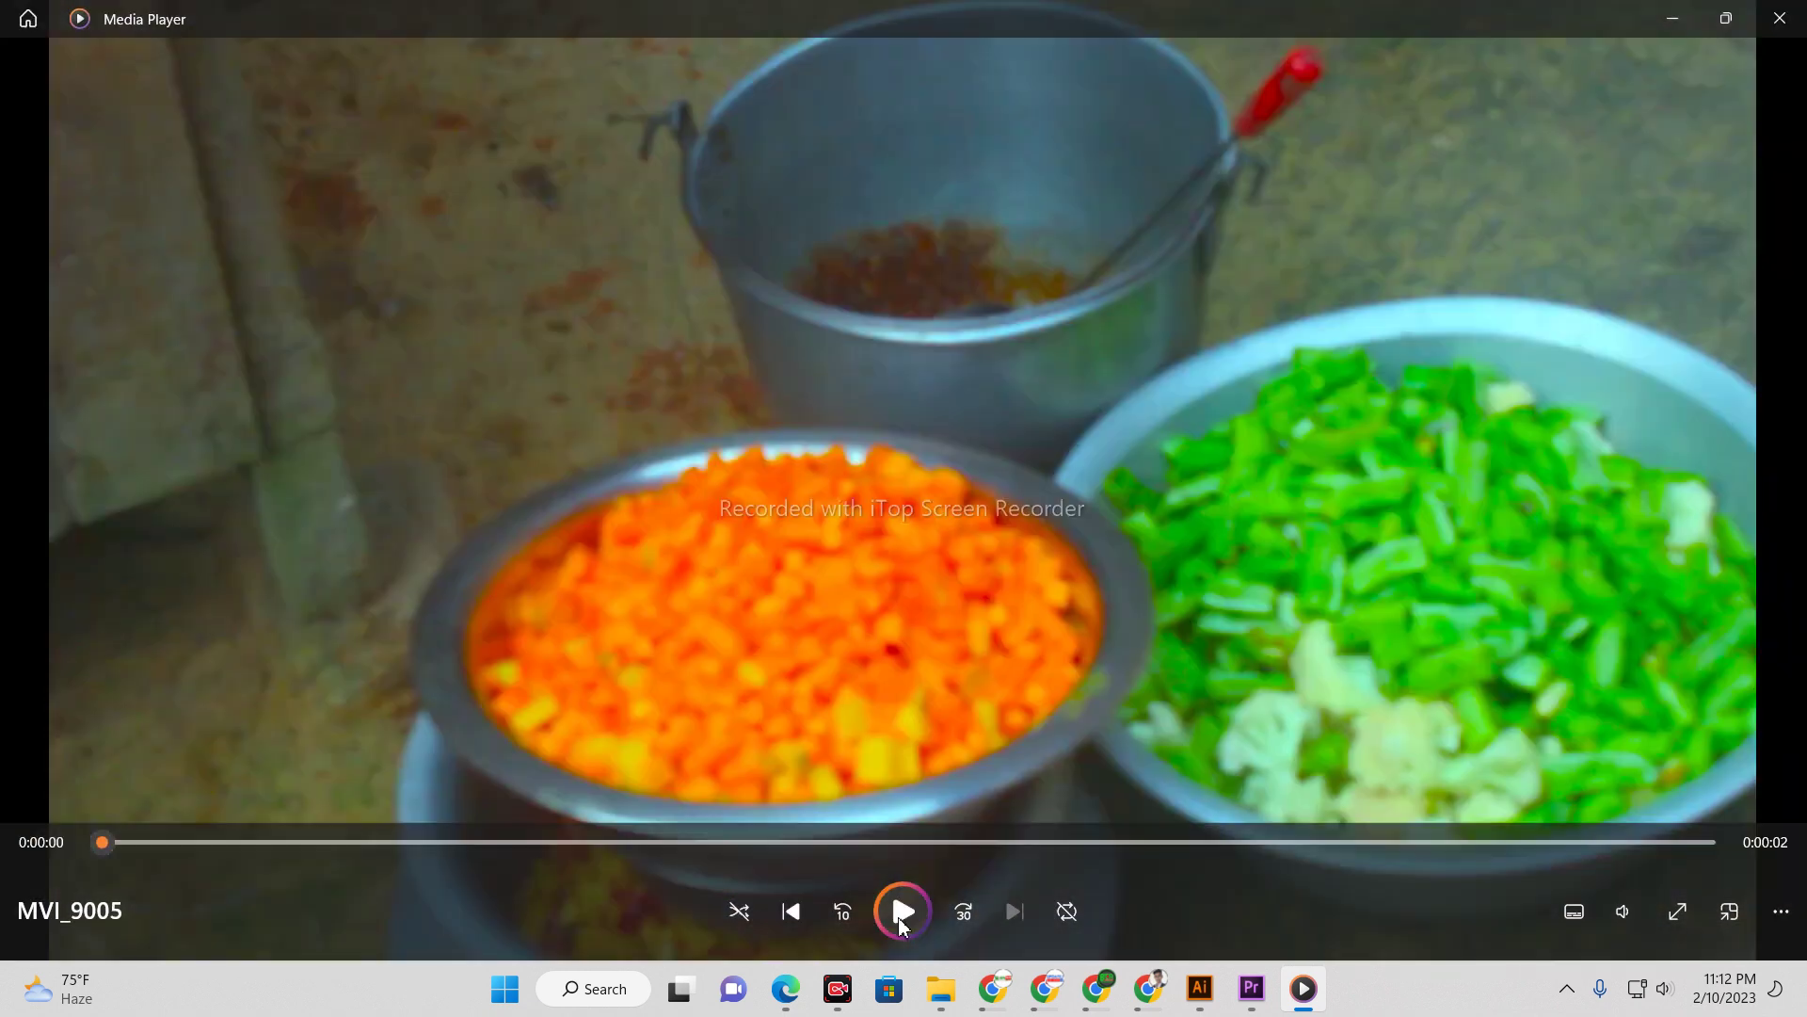
pyautogui.click(900, 913)
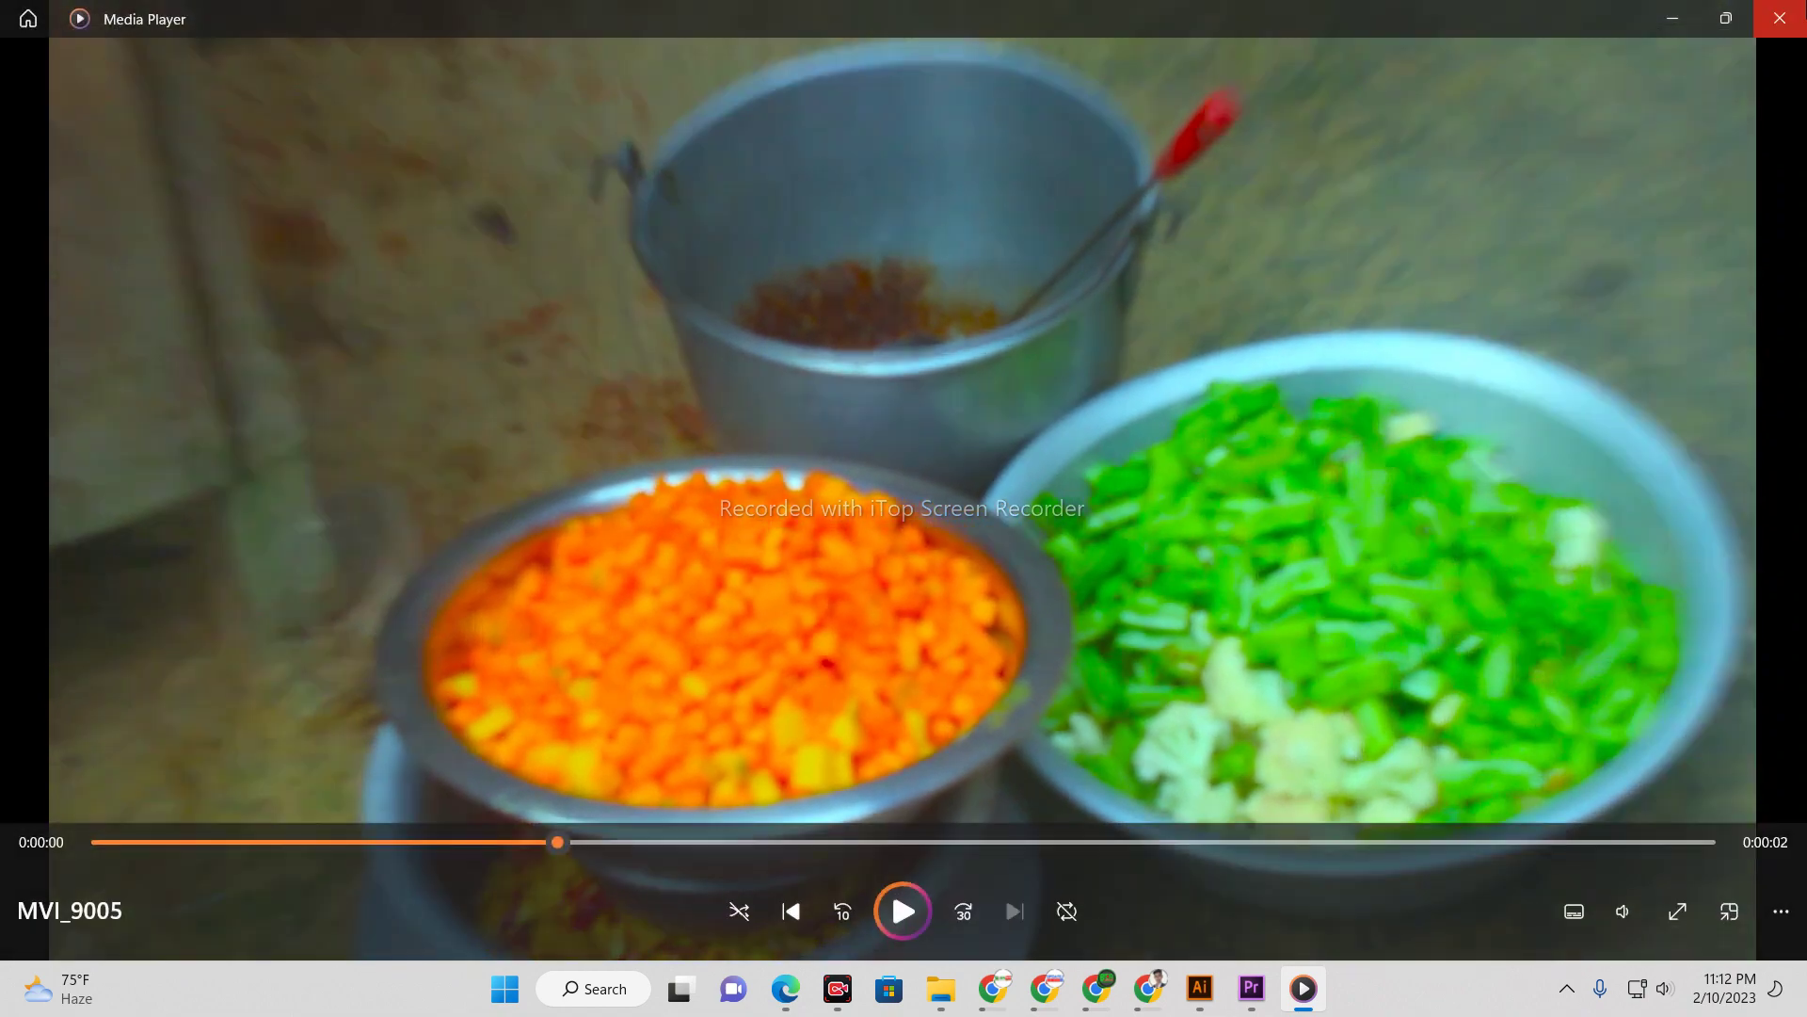
pyautogui.click(1780, 18)
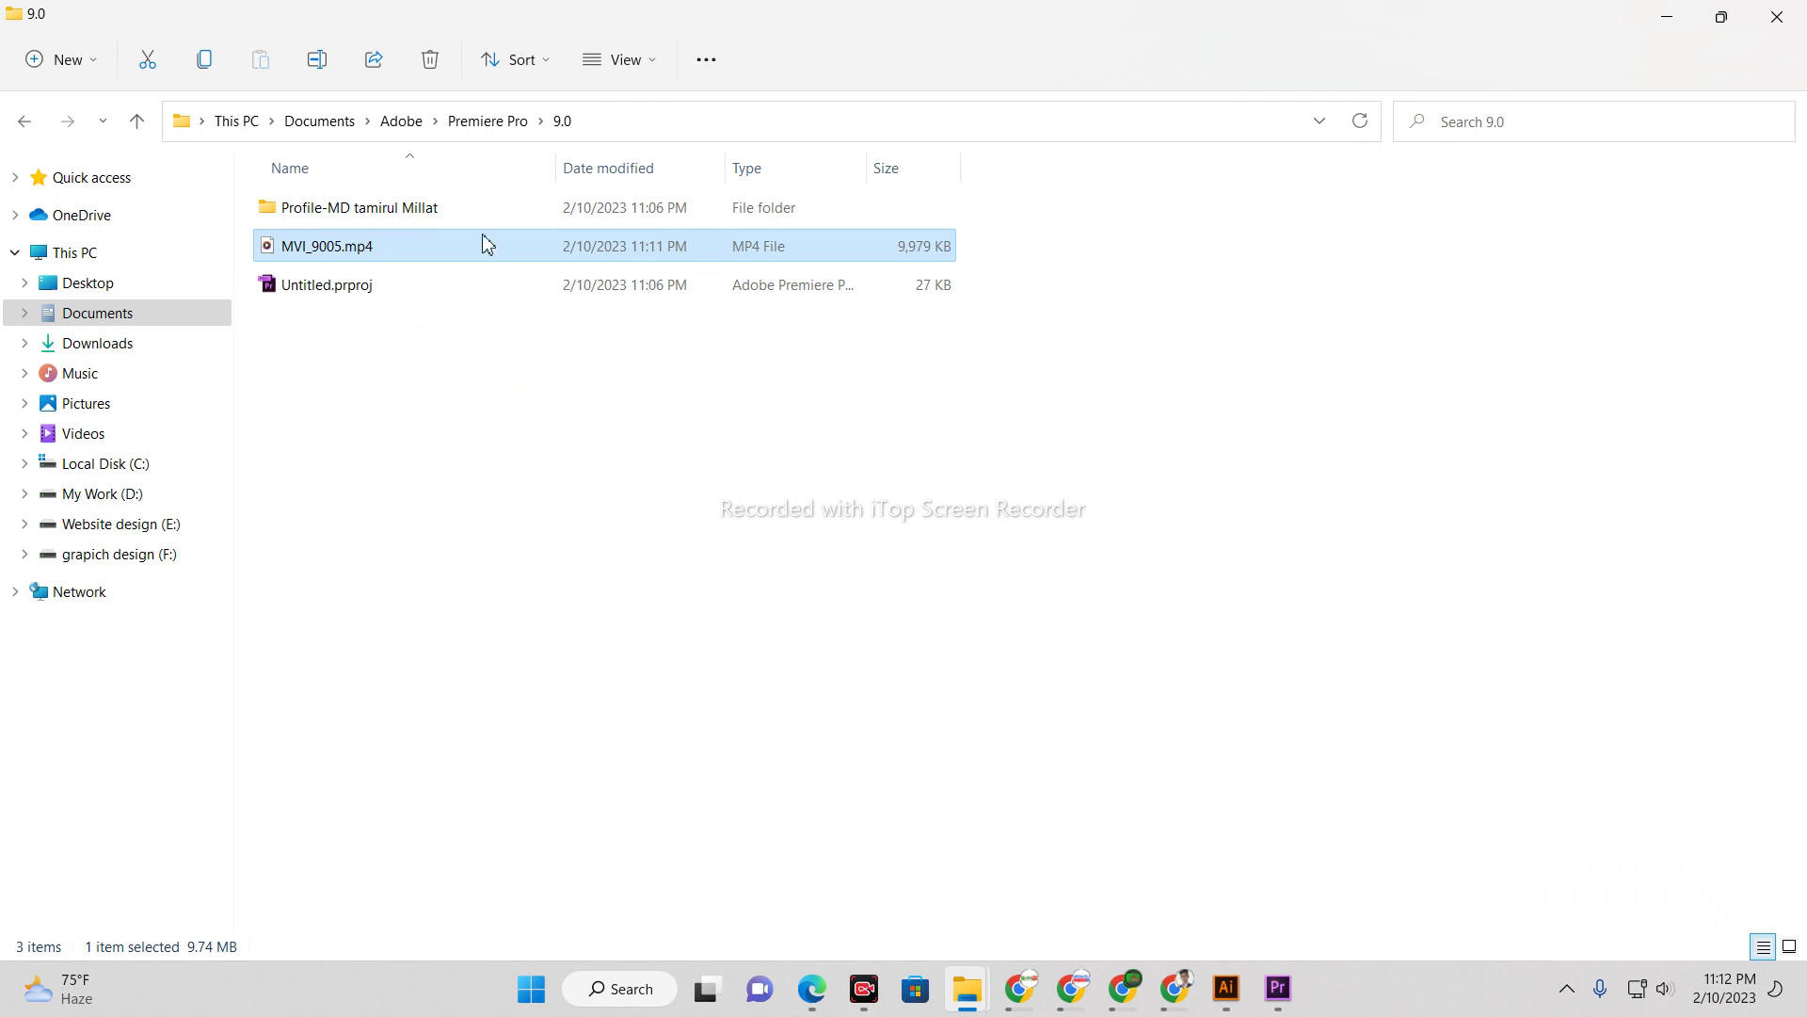
# Open the Untitled.prproj project file from the 9.0 folder.
pyautogui.doubleClick(341, 287)
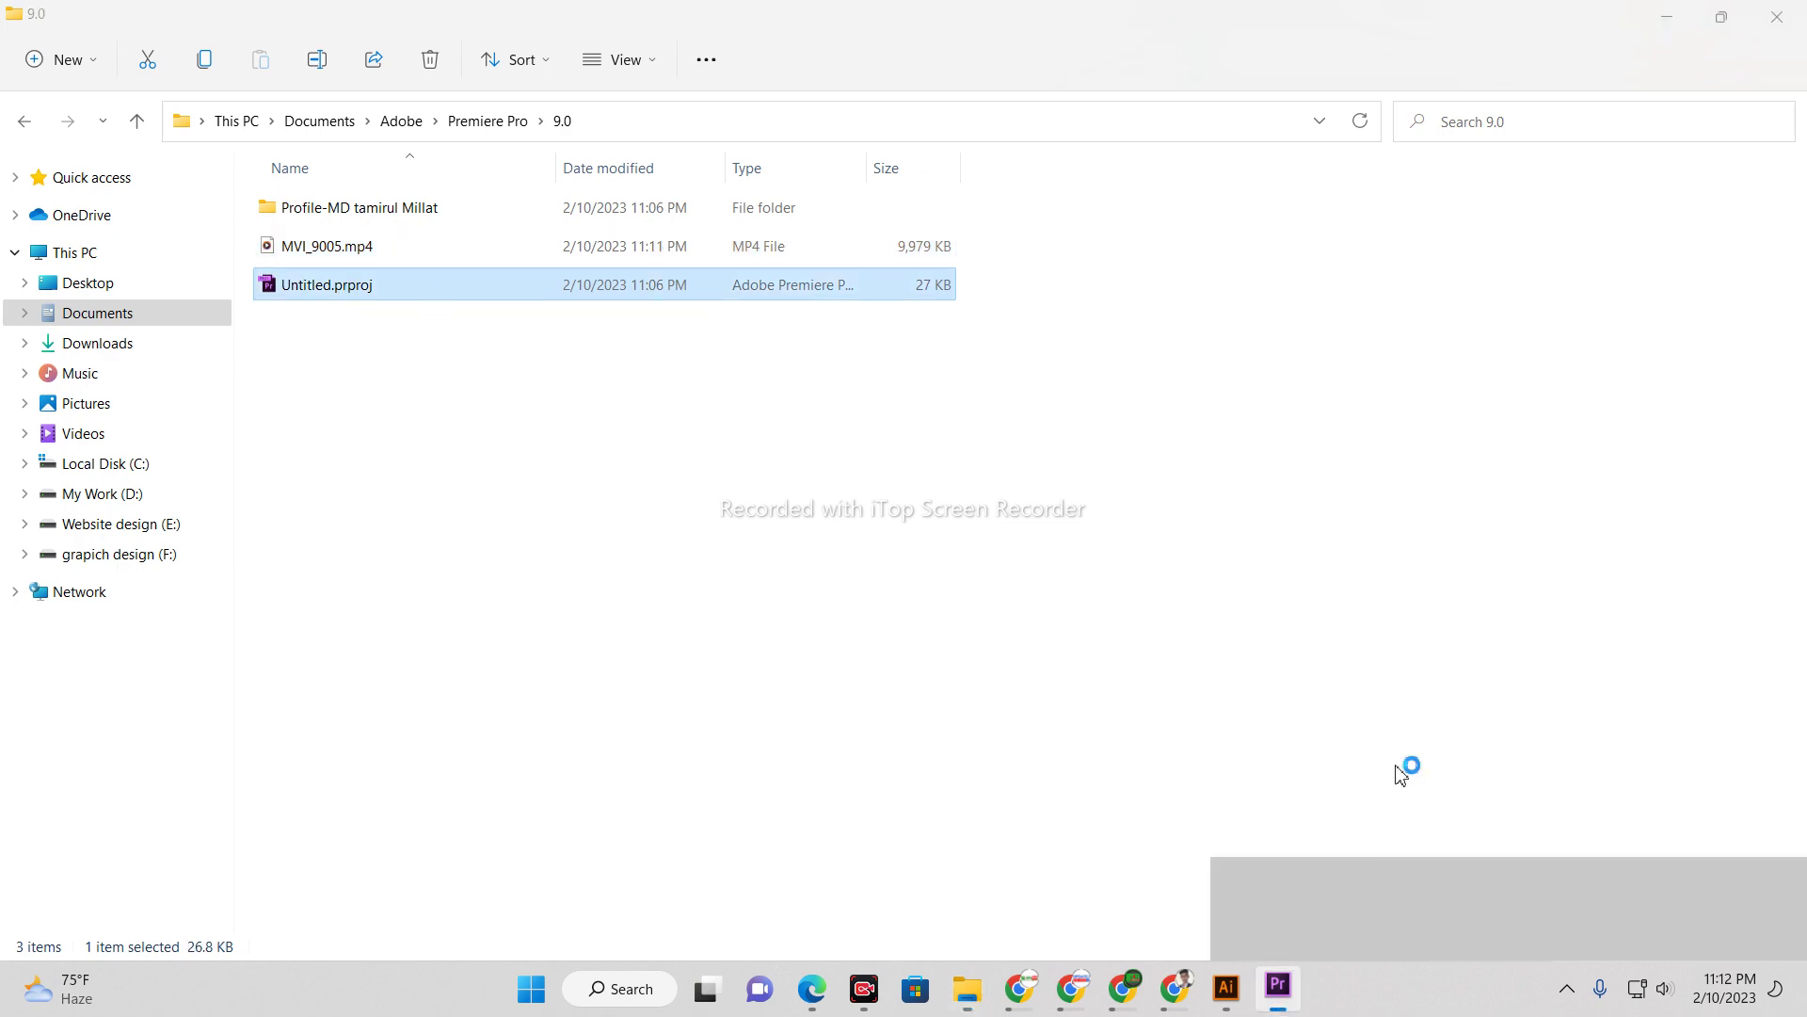